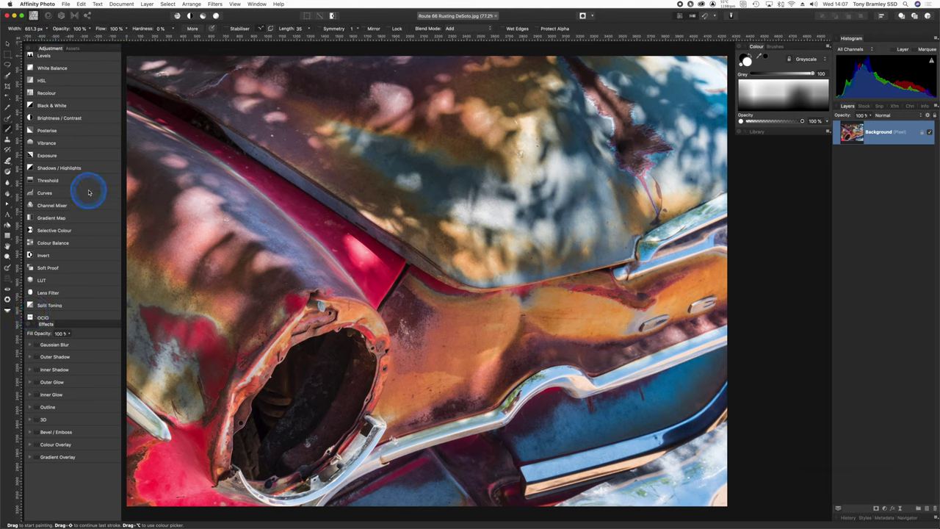
Step: Browse the View > Studio panel list to show the HSL, Brightness/Contrast and Curves preset thumbnails
{"action": "left_click", "coordinate": [236, 4]}
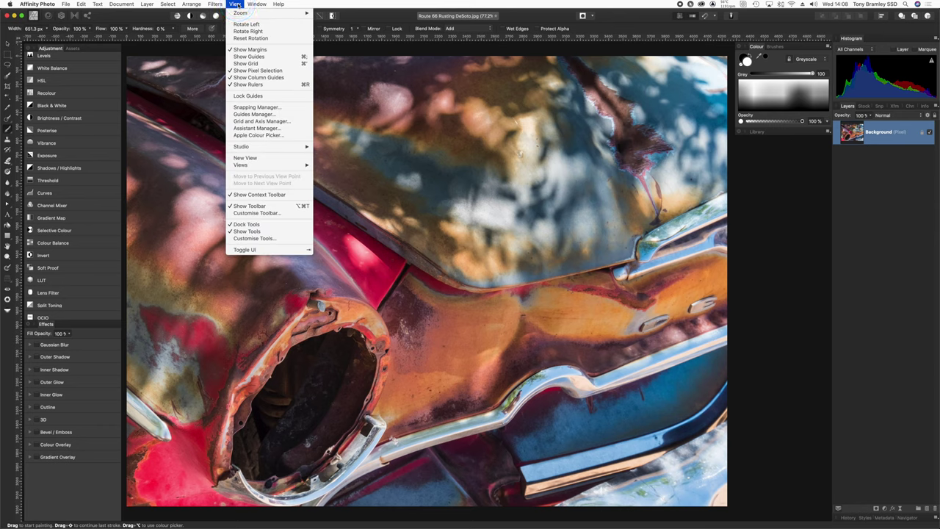
{"action": "mouse_move", "coordinate": [241, 146]}
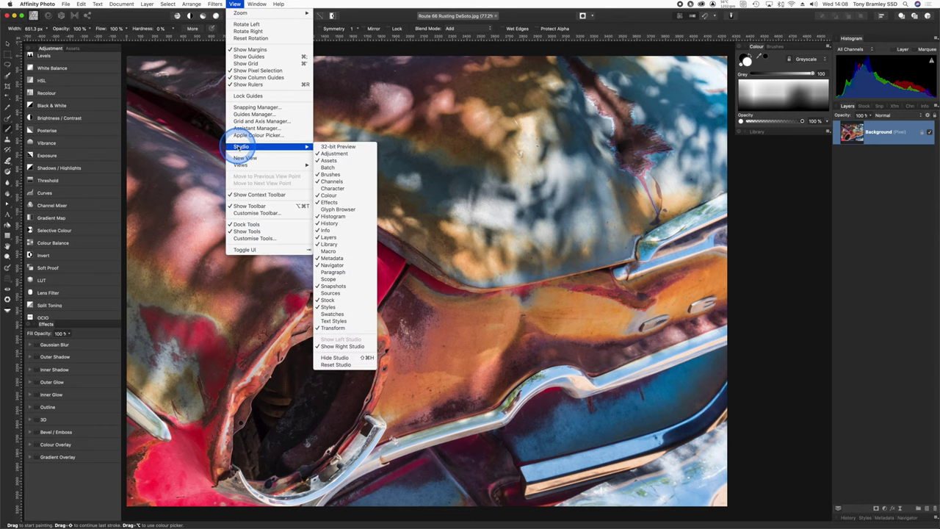
{"action": "left_click_drag", "start_coordinate": [241, 149], "coordinate": [342, 315]}
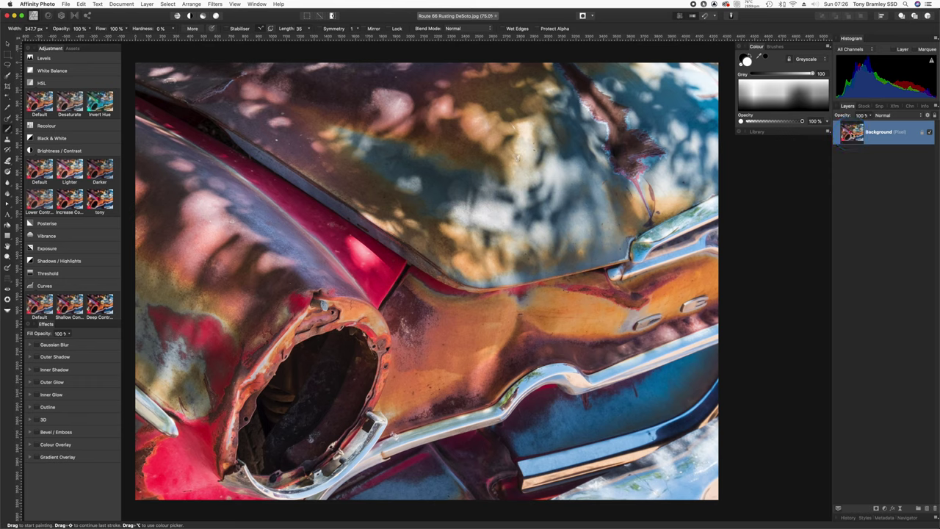
Step: Duplicate the Background layer with Cmd+J and select the new top copy
{"action": "left_click", "coordinate": [852, 138]}
{"action": "key", "text": "super+j"}
{"action": "left_click", "coordinate": [852, 132]}
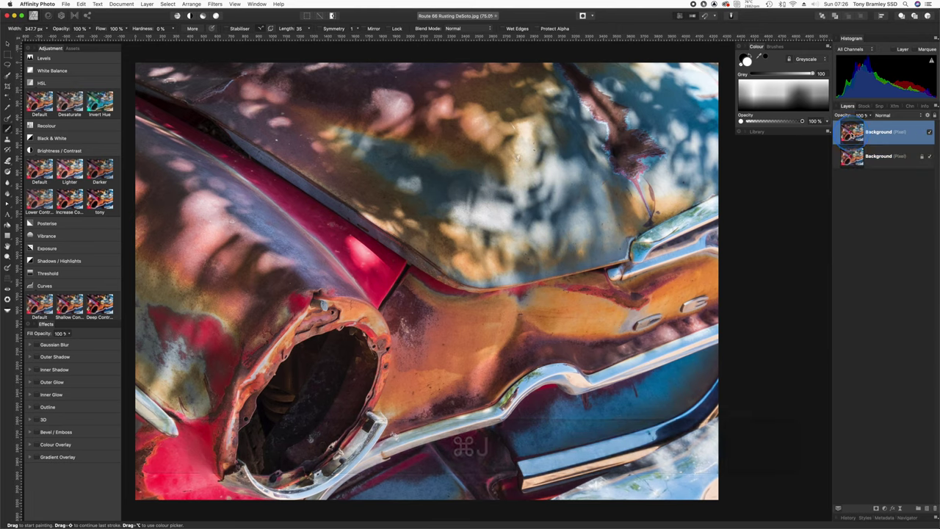
{"action": "left_click", "coordinate": [851, 132]}
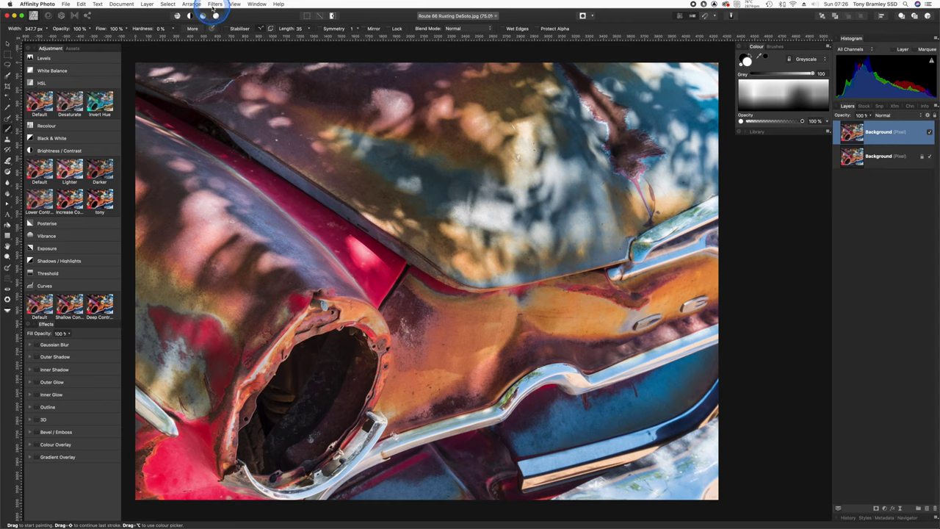
Step: Sharpen the copy with Unsharp Mask at 19.1 px radius and 1.095 factor, checking at 100%
{"action": "left_click", "coordinate": [213, 4]}
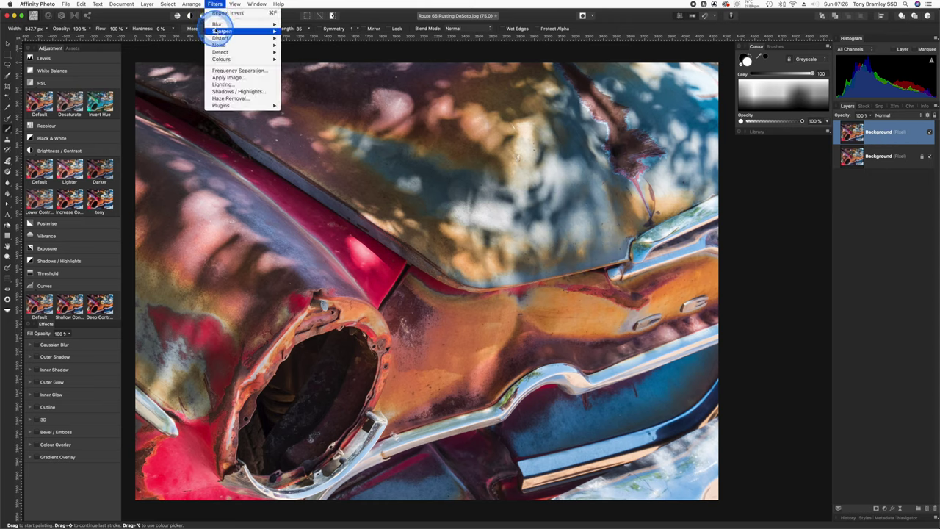
{"action": "mouse_move", "coordinate": [253, 31]}
{"action": "left_click", "coordinate": [300, 32]}
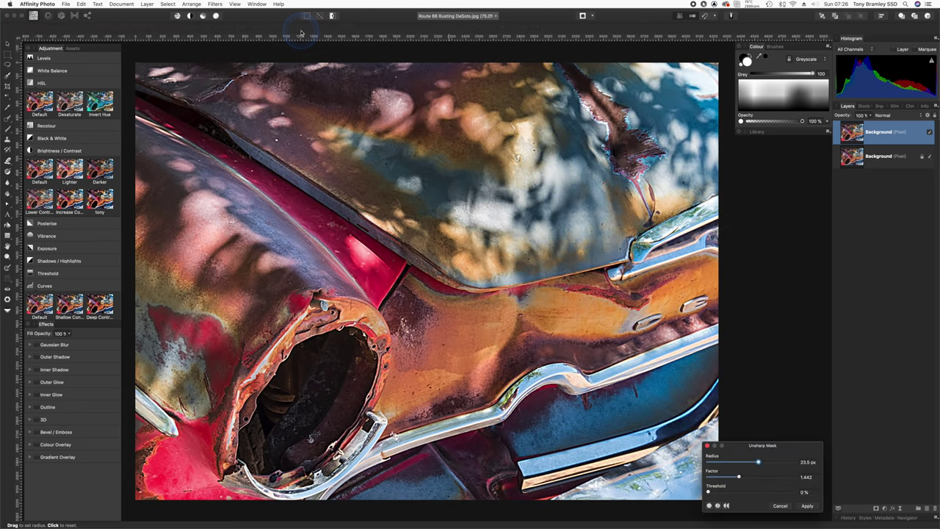
{"action": "left_click_drag", "start_coordinate": [742, 447], "coordinate": [704, 427]}
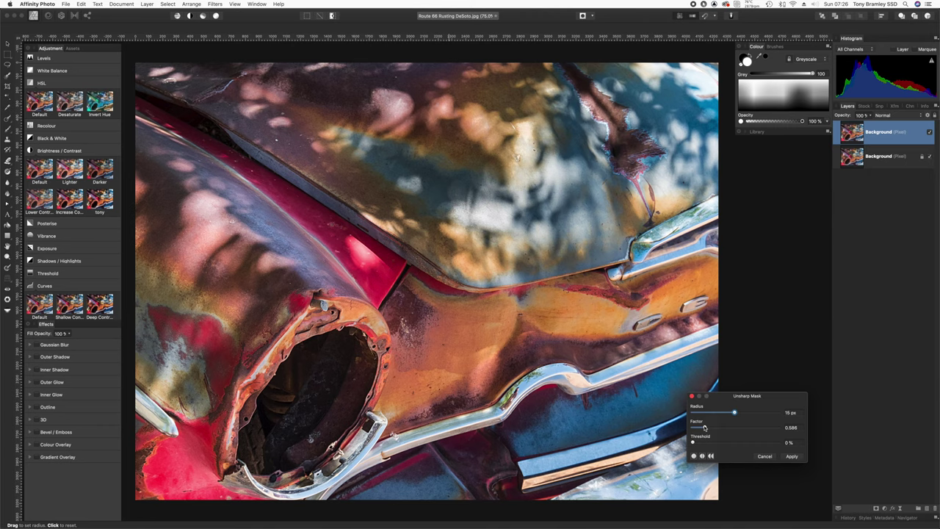
{"action": "left_click", "coordinate": [710, 427]}
{"action": "left_click", "coordinate": [734, 413]}
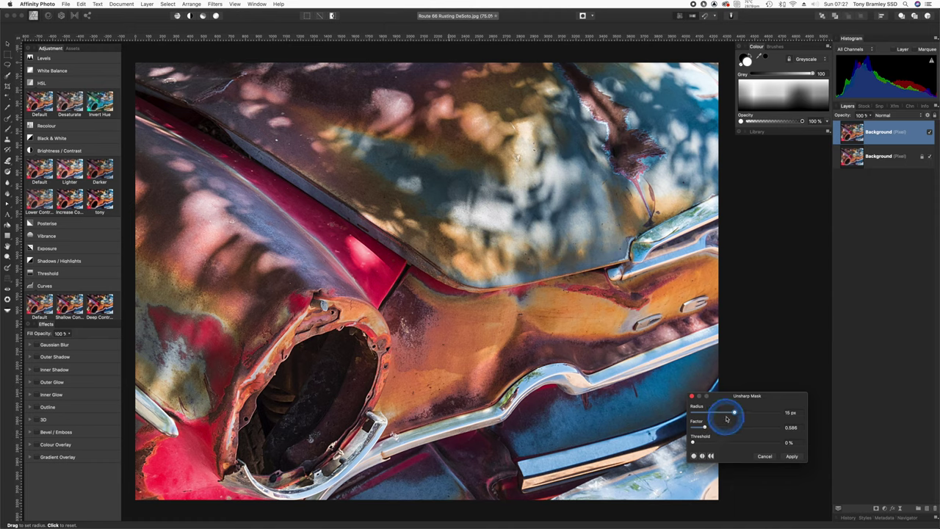
{"action": "left_click_drag", "start_coordinate": [733, 413], "coordinate": [715, 429]}
{"action": "left_click", "coordinate": [714, 432]}
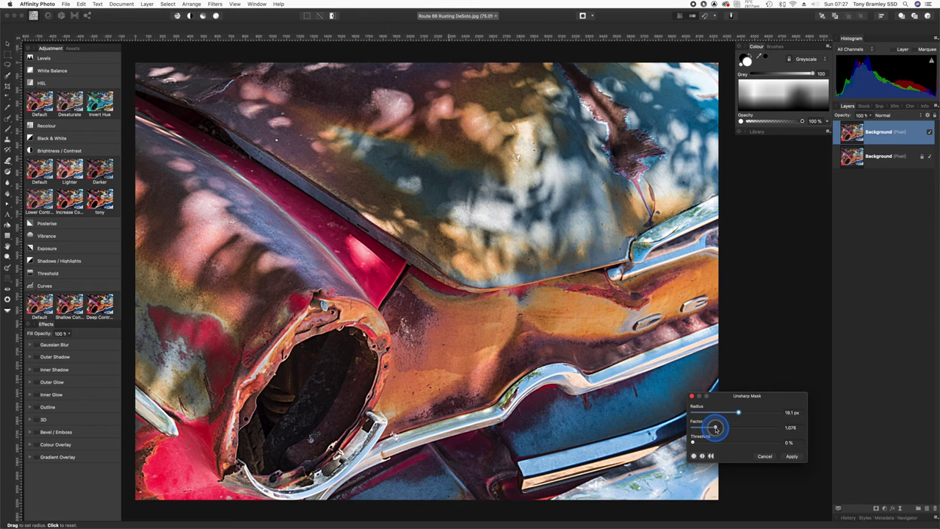
{"action": "left_click_drag", "start_coordinate": [715, 429], "coordinate": [715, 429]}
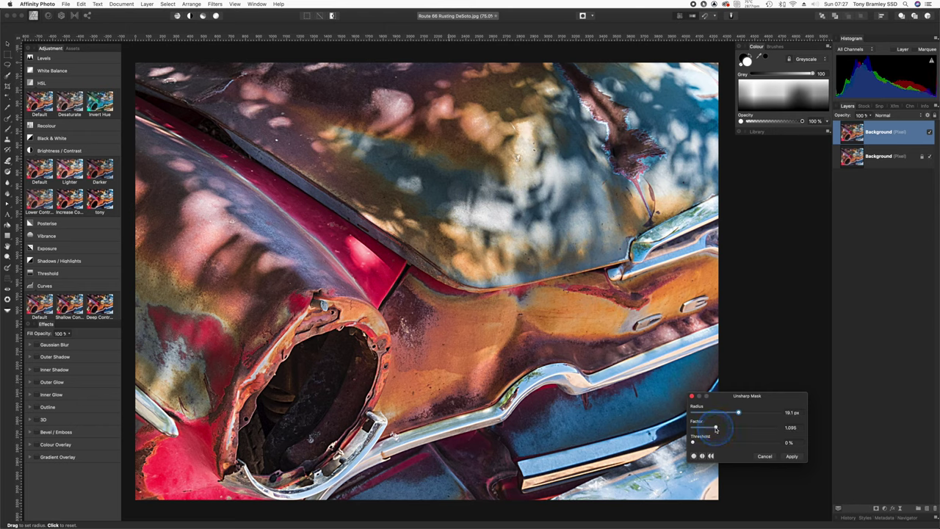
{"action": "left_click", "coordinate": [716, 430]}
{"action": "key", "text": "super+equal"}
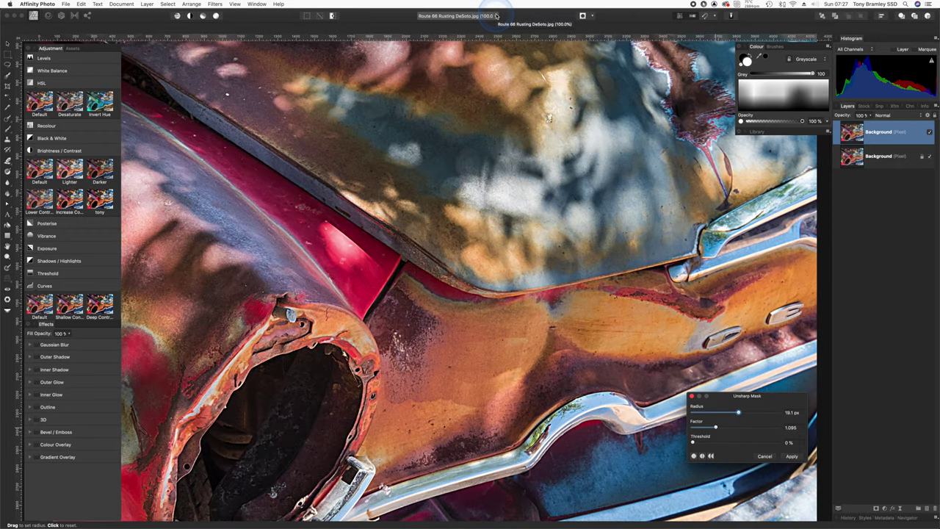
{"action": "key", "text": "super+minus"}
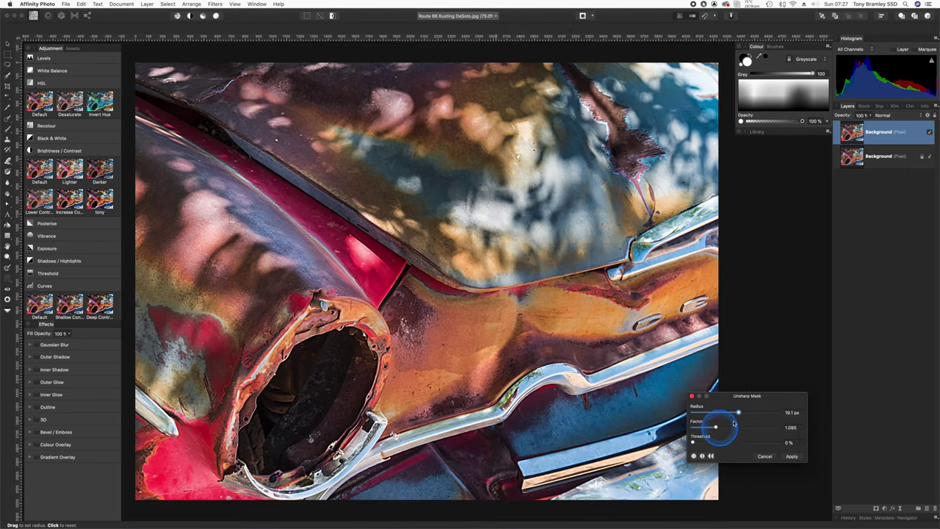
{"action": "left_click", "coordinate": [788, 460]}
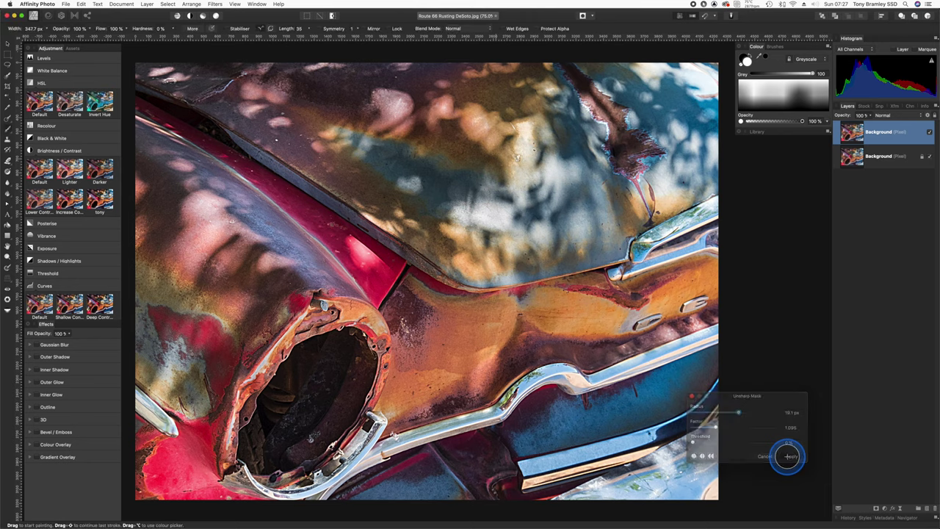
Step: Add a mask layer and nest it under the sharpened top Background copy
{"action": "left_click", "coordinate": [876, 509]}
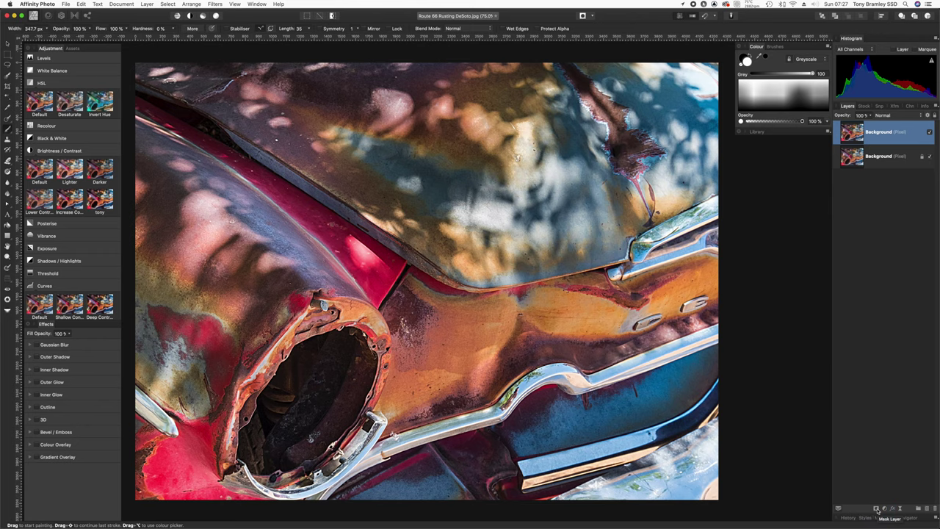
{"action": "left_click", "coordinate": [875, 508]}
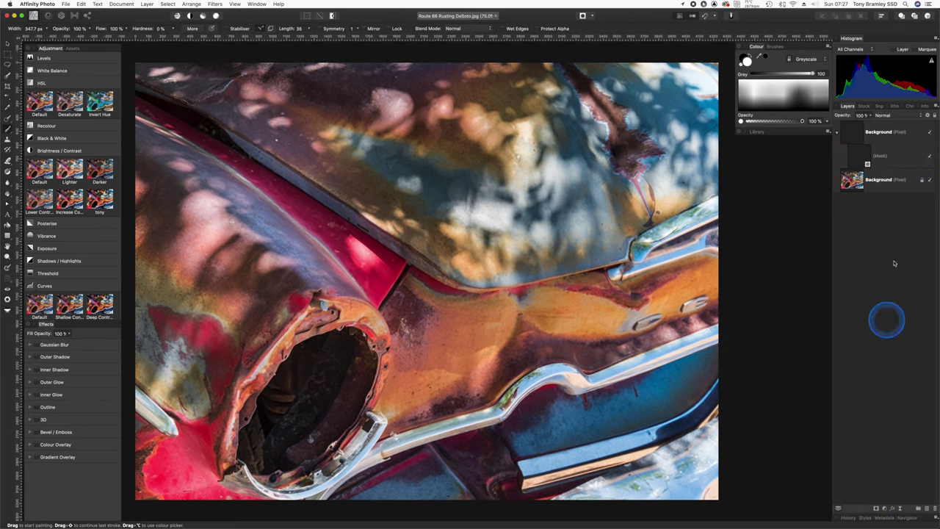
{"action": "left_click_drag", "start_coordinate": [860, 129], "coordinate": [859, 159]}
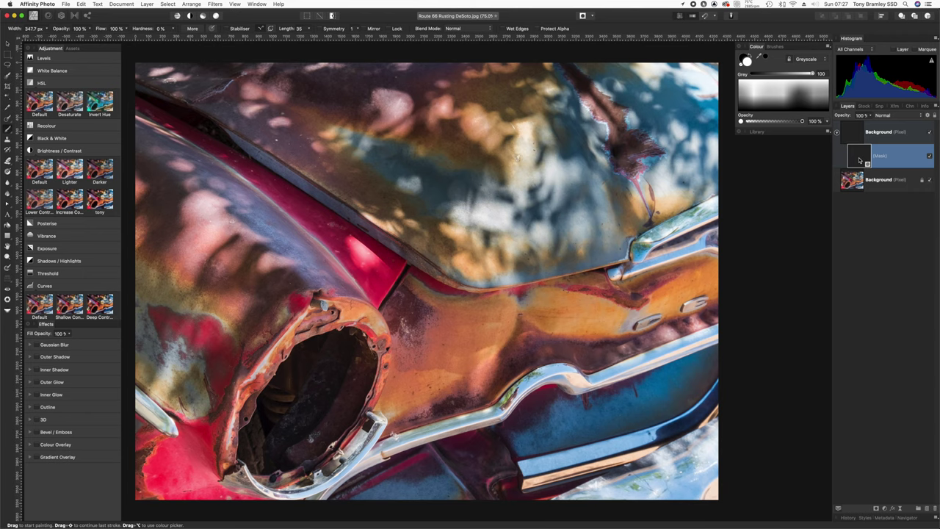
Step: With a roughly 300 px brush, paint the sharpening onto the upper and lower headlight rim
{"action": "key", "text": "b"}
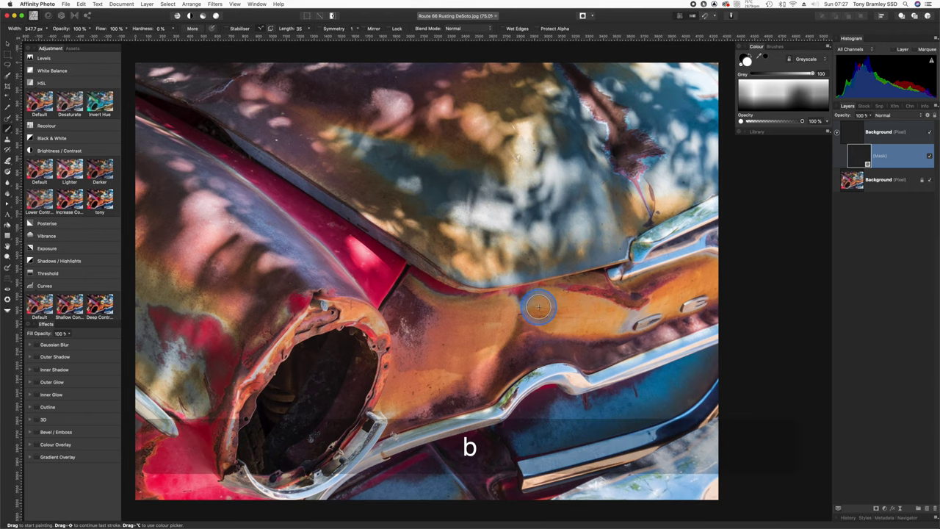
{"action": "left_click_drag", "start_coordinate": [424, 367], "coordinate": [369, 417]}
{"action": "key", "text": "bracketright"}
{"action": "key", "text": "bracketright"}
{"action": "key", "text": "bracketright"}
{"action": "key", "text": "bracketright"}
{"action": "key", "text": "bracketright"}
{"action": "key", "text": "bracketright"}
{"action": "key", "text": "bracketright"}
{"action": "key", "text": "bracketright"}
{"action": "key", "text": "bracketright"}
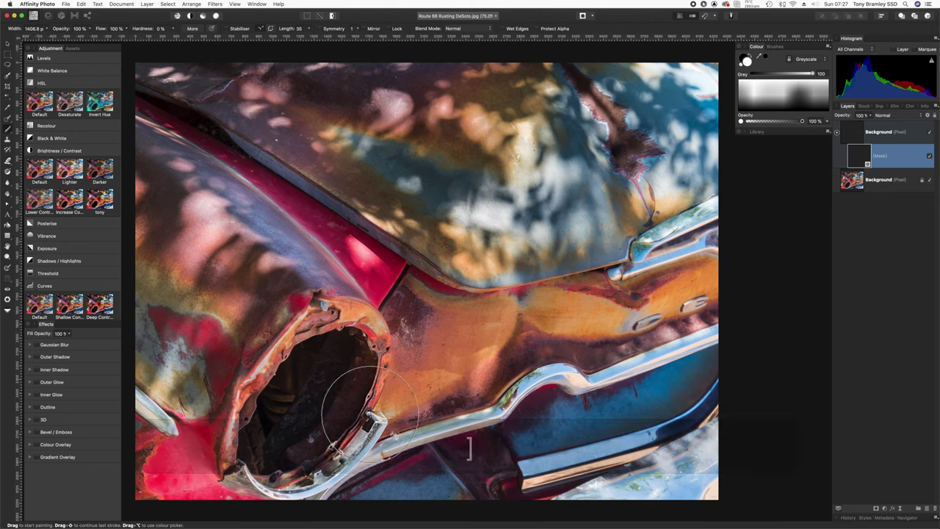
{"action": "key", "text": "bracketright"}
{"action": "key", "text": "bracketright"}
{"action": "key", "text": "bracketright"}
{"action": "key", "text": "bracketright"}
{"action": "key", "text": "bracketleft"}
{"action": "key", "text": "bracketleft"}
{"action": "key", "text": "bracketleft"}
{"action": "key", "text": "bracketleft"}
{"action": "key", "text": "bracketleft"}
{"action": "key", "text": "bracketleft"}
{"action": "key", "text": "bracketleft"}
{"action": "key", "text": "bracketleft"}
{"action": "key", "text": "bracketleft"}
{"action": "key", "text": "bracketleft"}
{"action": "key", "text": "bracketleft"}
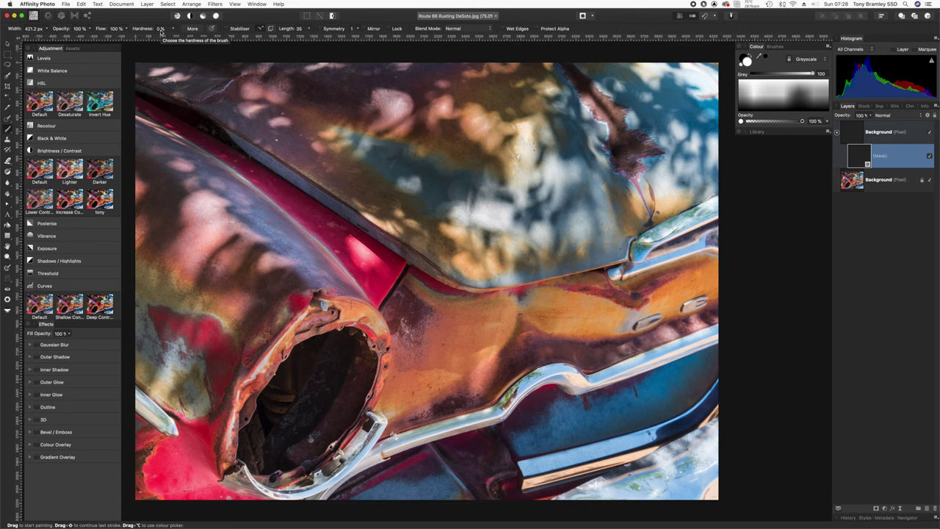
{"action": "key", "text": "bracketright"}
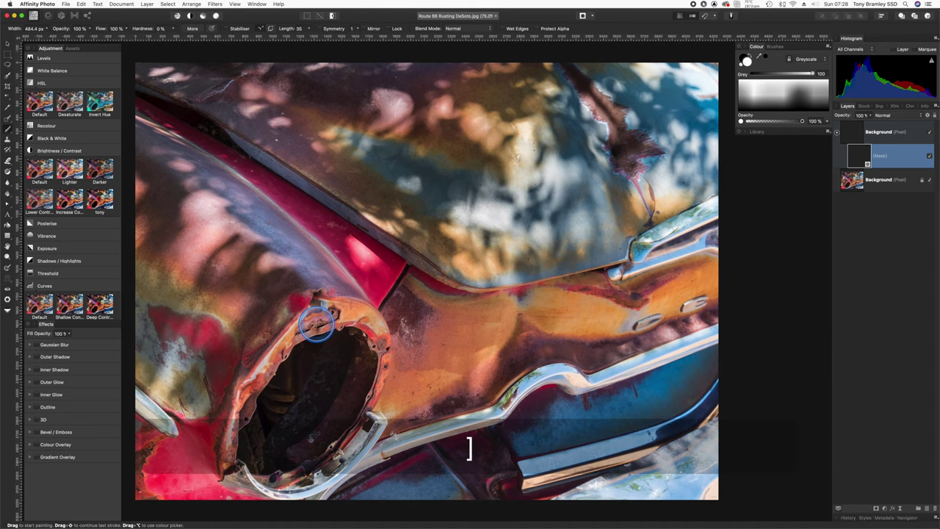
{"action": "key", "text": "bracketleft"}
{"action": "key", "text": "bracketleft"}
{"action": "key", "text": "bracketleft"}
{"action": "key", "text": "bracketleft"}
{"action": "left_click_drag", "start_coordinate": [317, 324], "coordinate": [301, 345]}
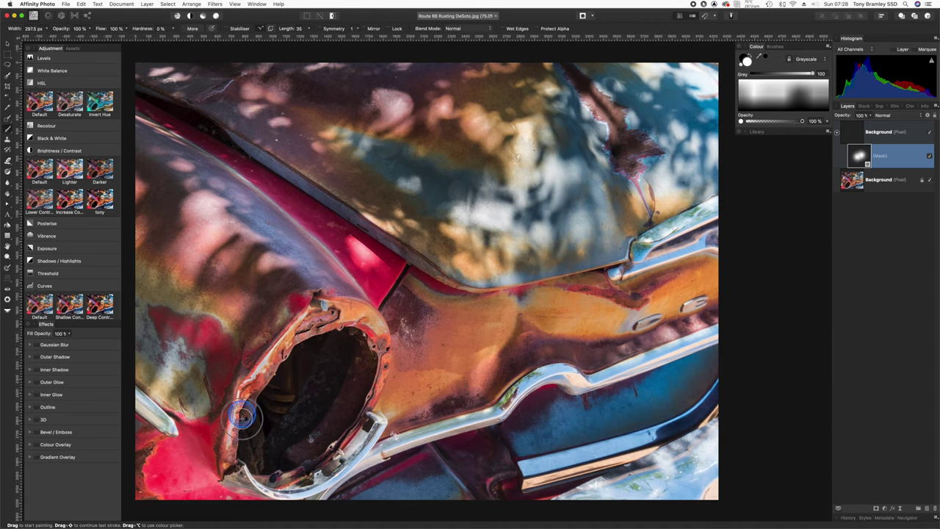
{"action": "mouse_move", "coordinate": [243, 417]}
{"action": "left_mouse_down"}
{"action": "mouse_move", "coordinate": [234, 476]}
{"action": "mouse_move", "coordinate": [285, 482]}
{"action": "mouse_move", "coordinate": [336, 457]}
{"action": "mouse_move", "coordinate": [363, 430]}
{"action": "mouse_move", "coordinate": [381, 364]}
{"action": "mouse_move", "coordinate": [376, 340]}
{"action": "mouse_move", "coordinate": [359, 319]}
{"action": "mouse_move", "coordinate": [325, 320]}
{"action": "mouse_move", "coordinate": [309, 331]}
{"action": "mouse_move", "coordinate": [323, 316]}
{"action": "mouse_move", "coordinate": [356, 329]}
{"action": "mouse_move", "coordinate": [373, 369]}
{"action": "mouse_move", "coordinate": [358, 455]}
{"action": "mouse_move", "coordinate": [371, 438]}
{"action": "mouse_move", "coordinate": [315, 481]}
{"action": "mouse_move", "coordinate": [257, 492]}
{"action": "mouse_move", "coordinate": [238, 474]}
{"action": "left_mouse_up"}
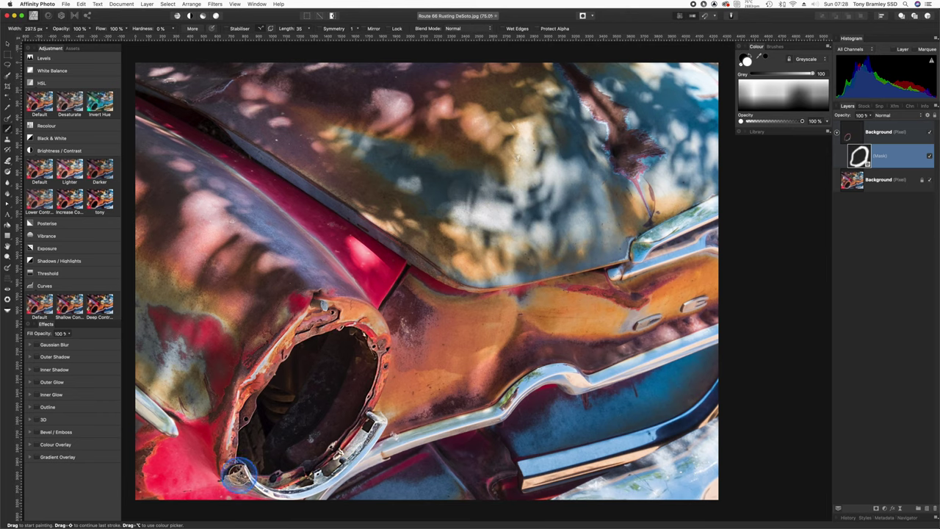
Step: Resize the brush and paint the sharpening onto the left chrome strip and chrome trim
{"action": "key", "text": "bracketleft"}
{"action": "key", "text": "bracketleft"}
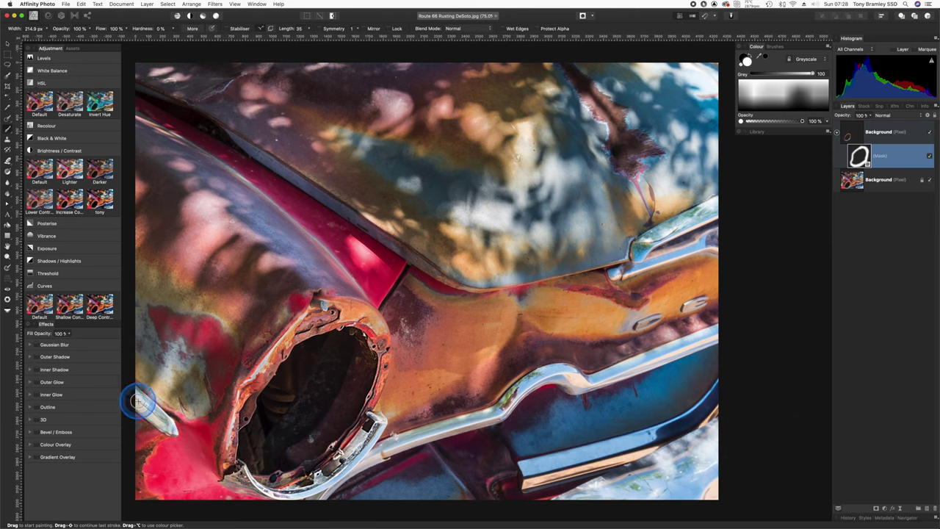
{"action": "mouse_move", "coordinate": [139, 401]}
{"action": "left_mouse_down"}
{"action": "mouse_move", "coordinate": [173, 424]}
{"action": "mouse_move", "coordinate": [147, 406]}
{"action": "left_mouse_up"}
{"action": "key", "text": "bracketright"}
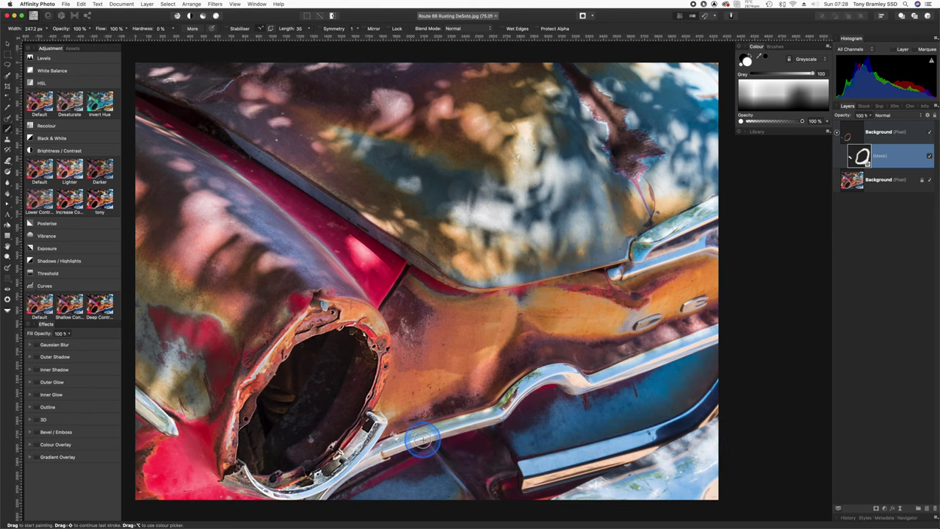
{"action": "key", "text": "bracketright"}
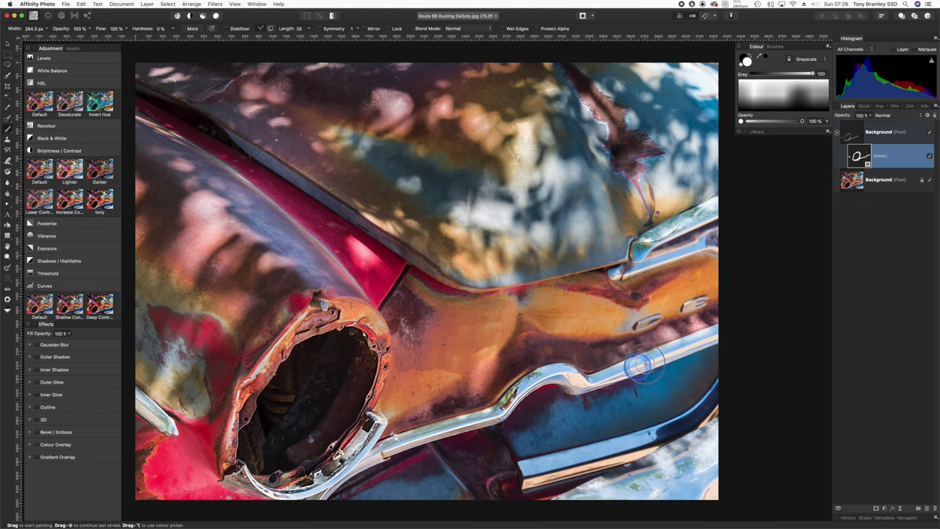
{"action": "key", "text": "bracketright"}
{"action": "key", "text": "bracketright"}
{"action": "key", "text": "bracketright"}
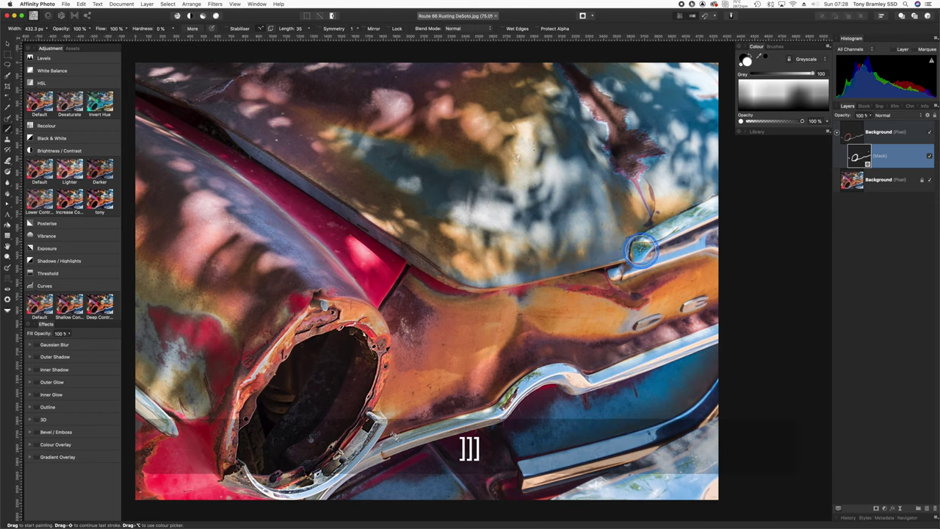
{"action": "key", "text": "bracketleft"}
{"action": "key", "text": "bracketleft"}
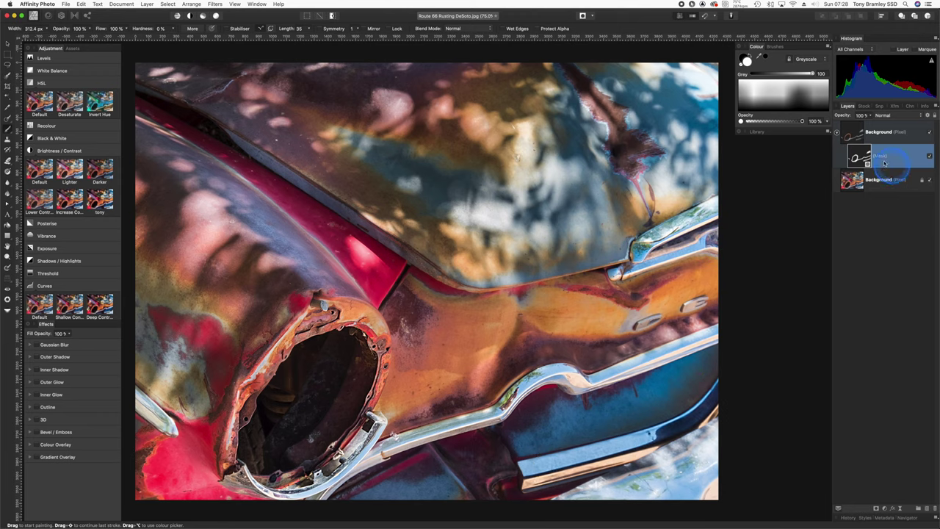
{"action": "left_click_drag", "start_coordinate": [883, 163], "coordinate": [857, 156]}
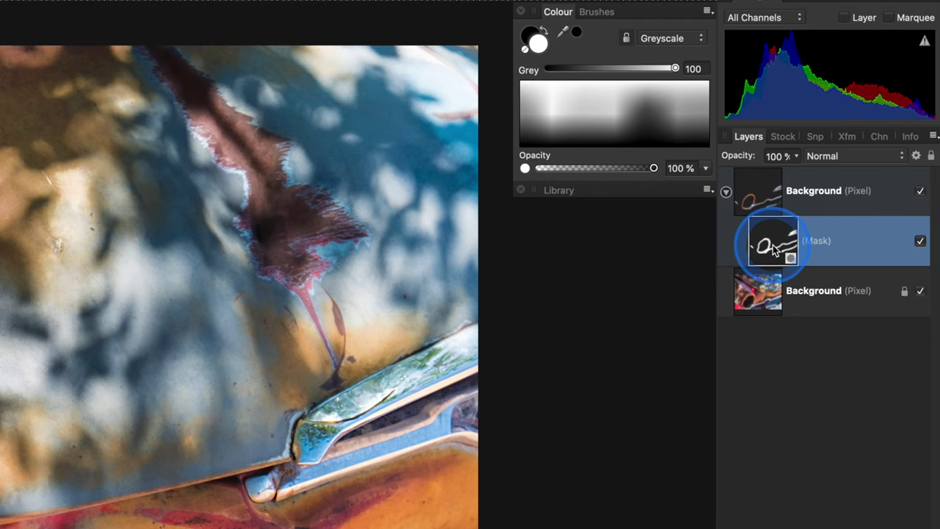
{"action": "left_click_drag", "start_coordinate": [774, 248], "coordinate": [760, 198]}
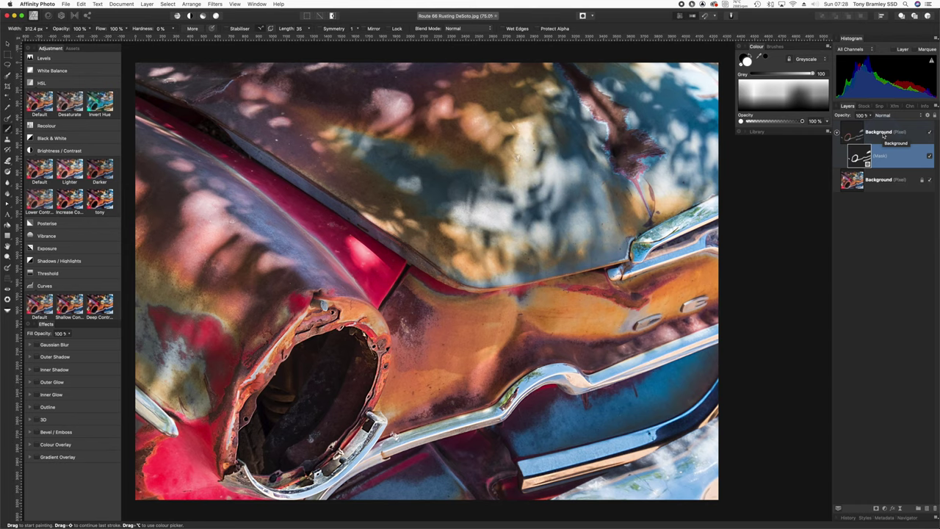
Step: Toggle the masked Background copy off and on to compare, then collapse it in the stack
{"action": "left_click", "coordinate": [930, 134]}
{"action": "left_click", "coordinate": [929, 135]}
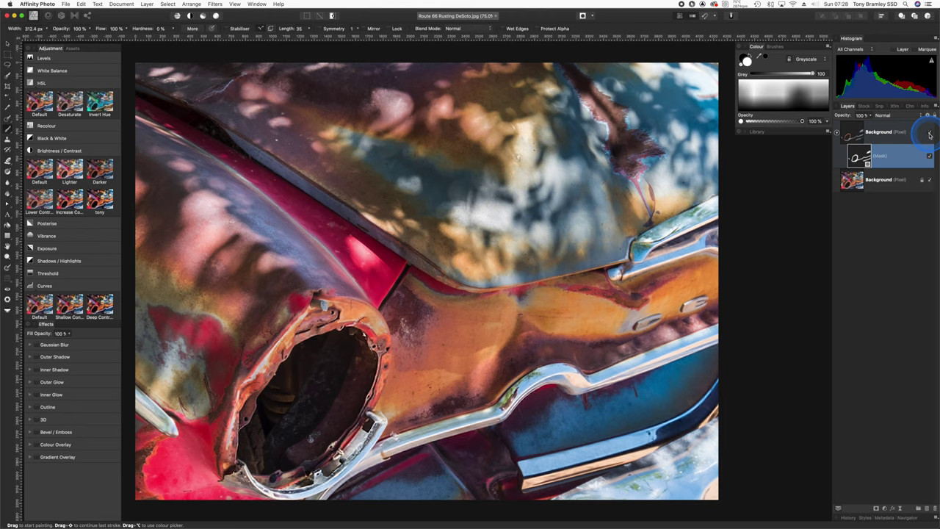
{"action": "left_click", "coordinate": [929, 135]}
{"action": "left_click", "coordinate": [929, 134]}
{"action": "right_click", "coordinate": [917, 135]}
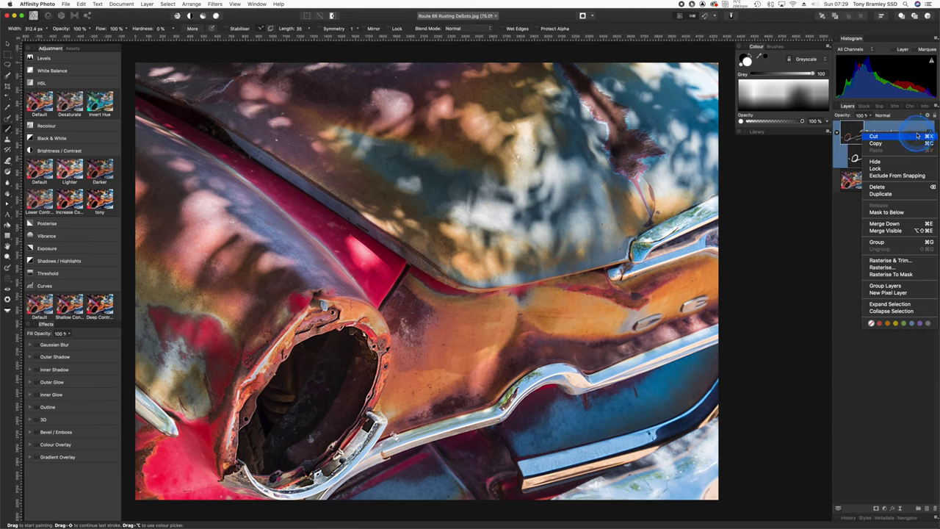
{"action": "left_click", "coordinate": [890, 311]}
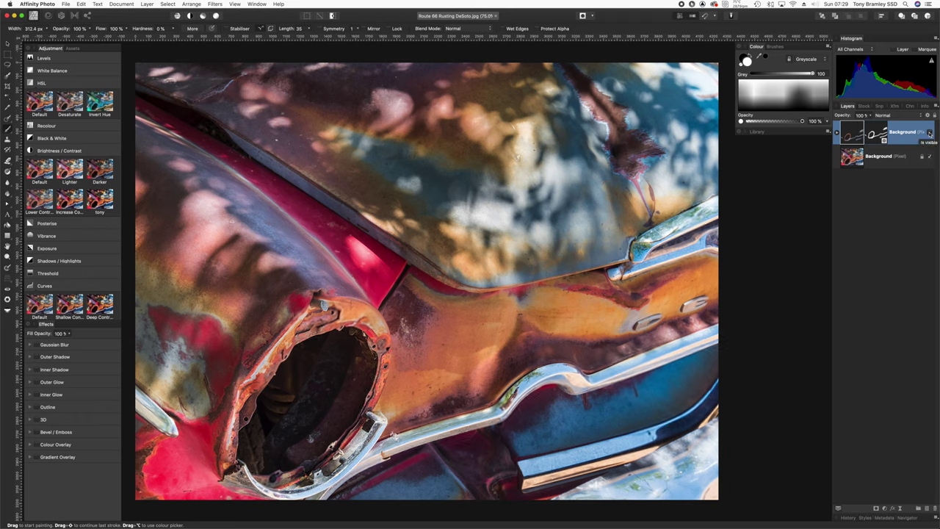
Step: Hide the masked copy, add a Default HSL adjustment and set Hue Shift to 54.5°
{"action": "left_click", "coordinate": [929, 132]}
{"action": "left_click", "coordinate": [42, 107]}
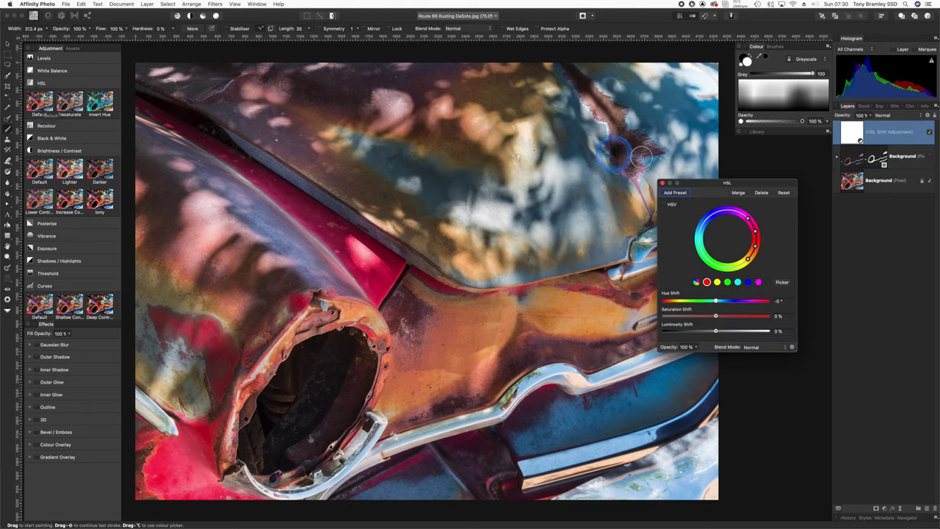
{"action": "left_click_drag", "start_coordinate": [718, 186], "coordinate": [708, 247]}
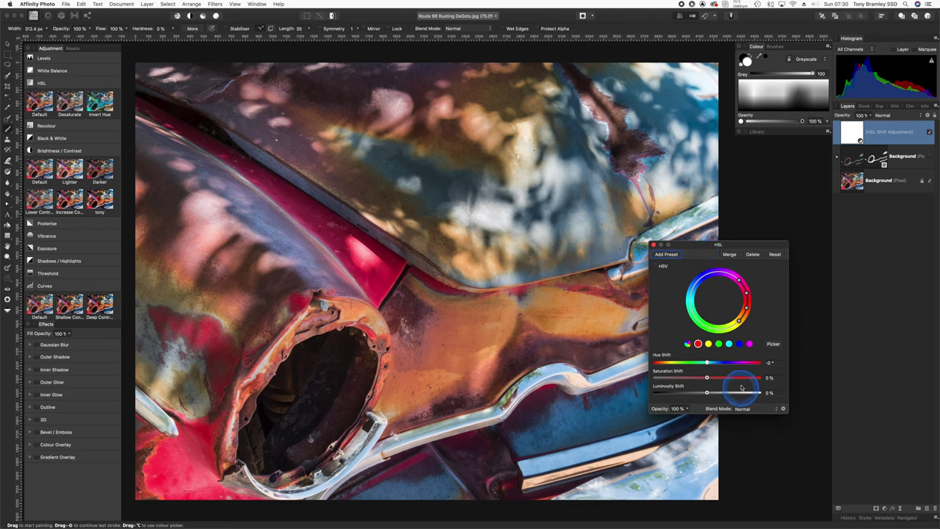
{"action": "left_click_drag", "start_coordinate": [706, 362], "coordinate": [723, 362]}
Step: Save the magenta hue shift as an HSL preset named 'purple', then reset HSL to Default
{"action": "left_click", "coordinate": [666, 255]}
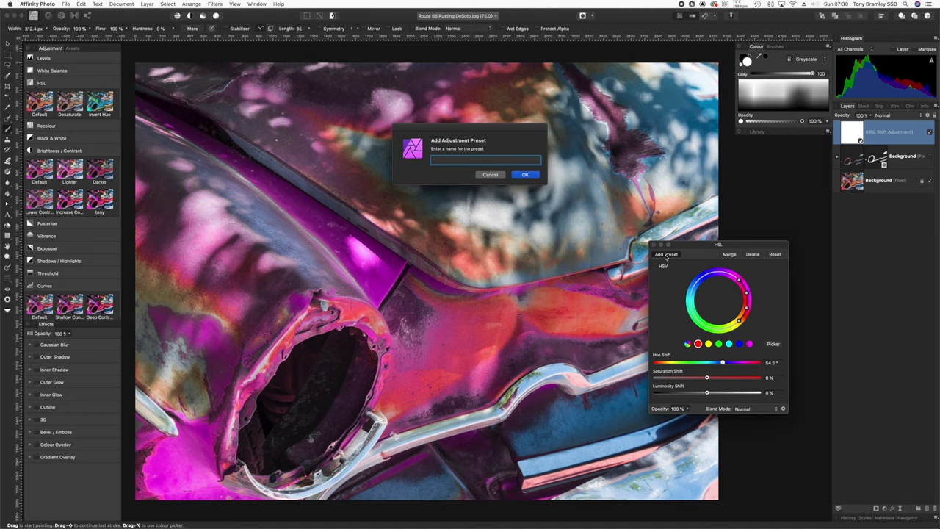
{"action": "type", "text": "purple"}
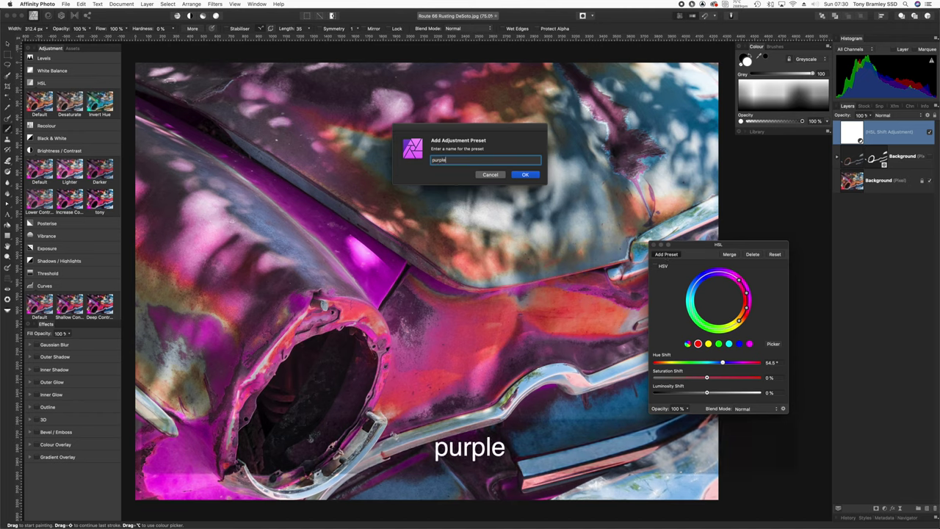
{"action": "left_click", "coordinate": [523, 175]}
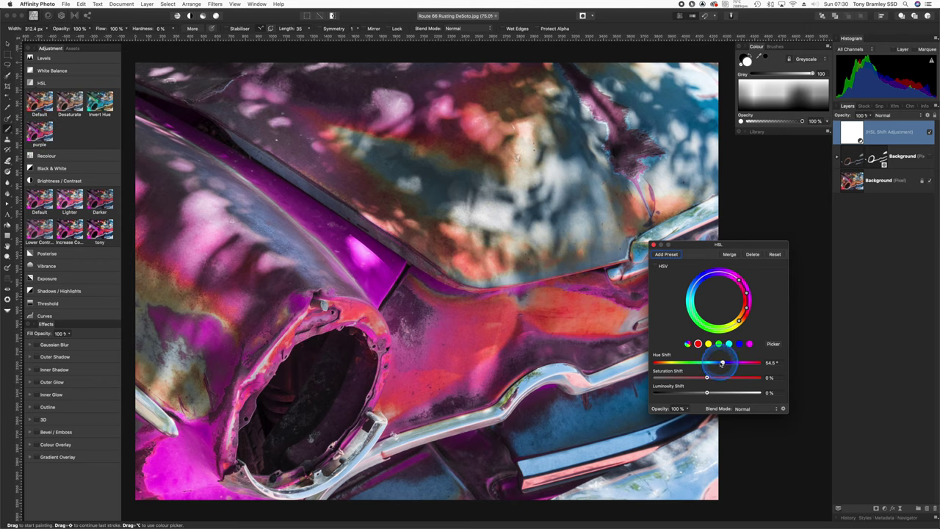
{"action": "left_click", "coordinate": [39, 103]}
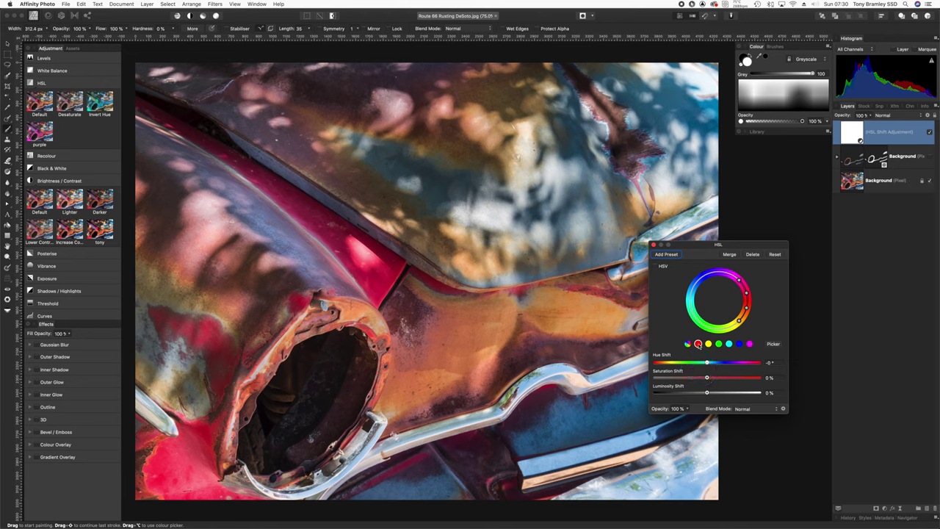
Step: Use the Picker to sample the fender's red at several spots to set the hue range
{"action": "left_click", "coordinate": [773, 344]}
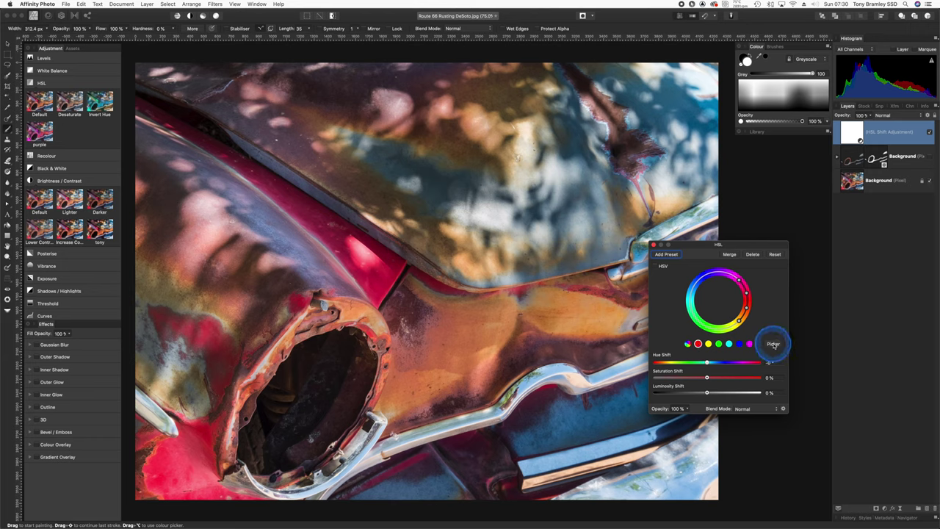
{"action": "left_click", "coordinate": [190, 437]}
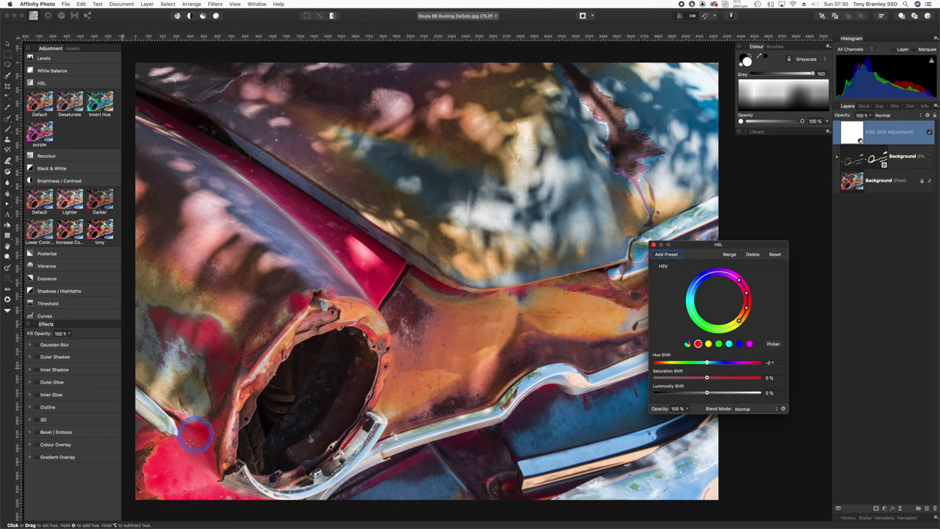
{"action": "left_click", "coordinate": [177, 478]}
{"action": "left_click", "coordinate": [270, 456]}
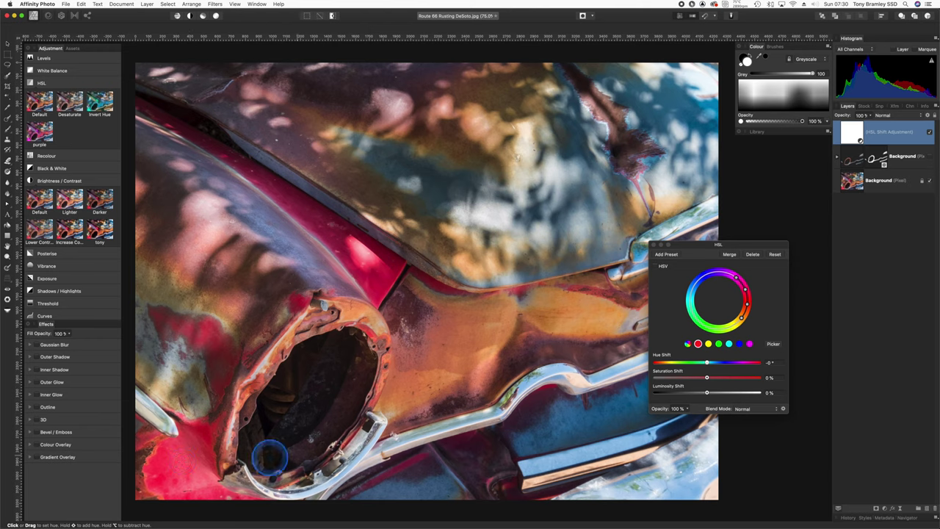
{"action": "left_click", "coordinate": [747, 307]}
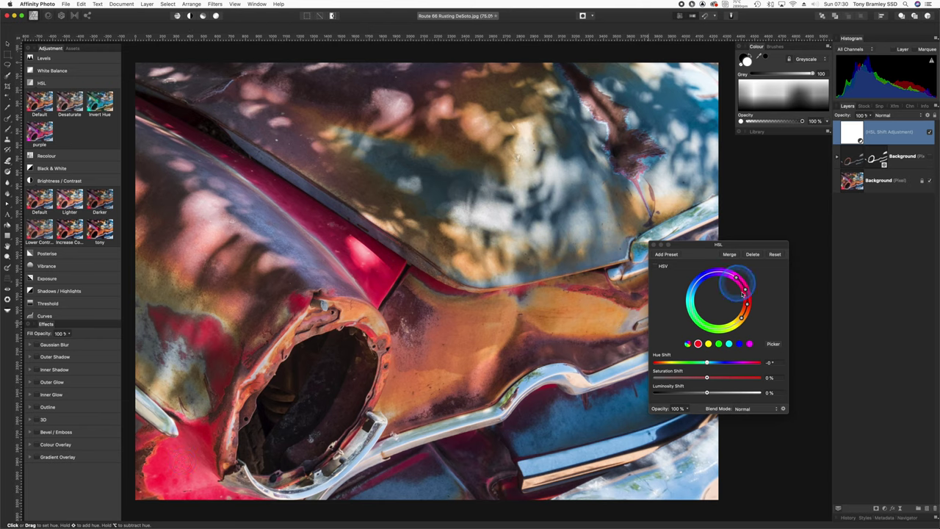
{"action": "left_click", "coordinate": [258, 451]}
{"action": "left_click", "coordinate": [170, 478]}
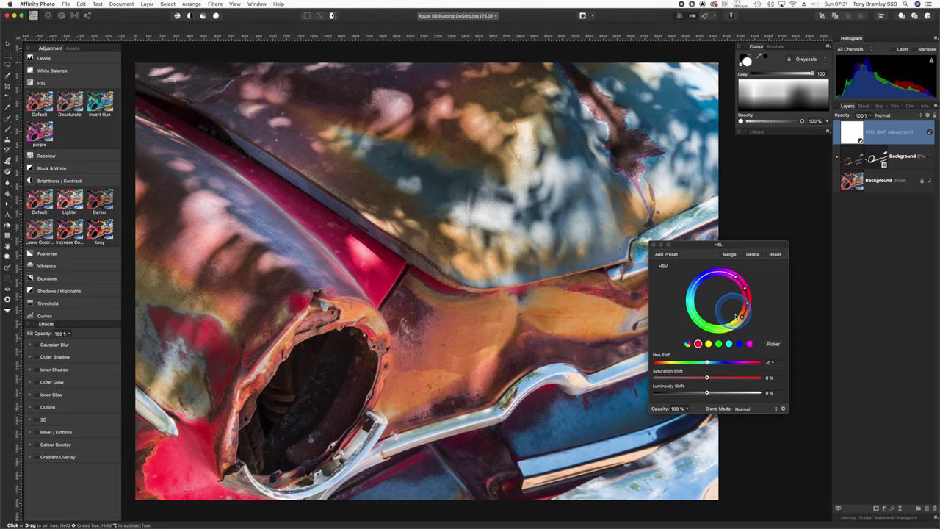
Step: Refine the red range on the hue wheel and apply a −33.6° hue shift toward orange
{"action": "left_click", "coordinate": [743, 318]}
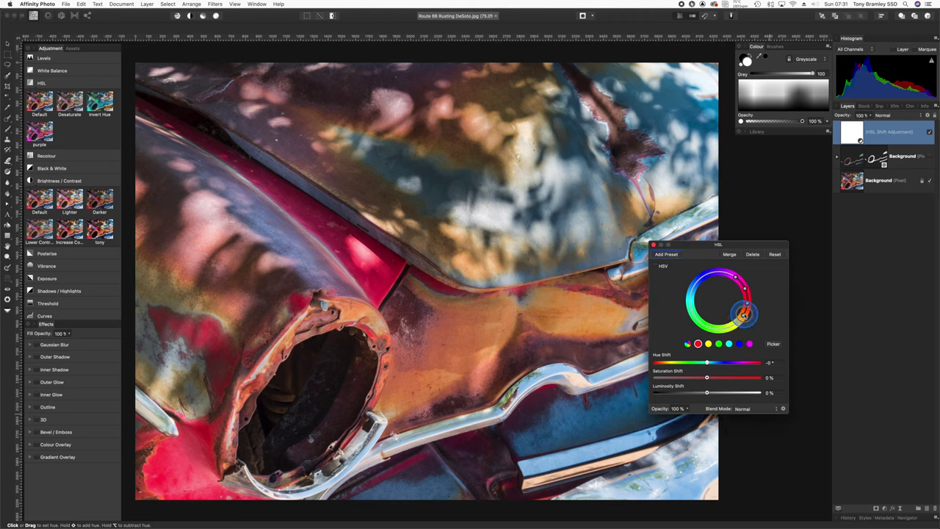
{"action": "left_click_drag", "start_coordinate": [743, 313], "coordinate": [740, 284]}
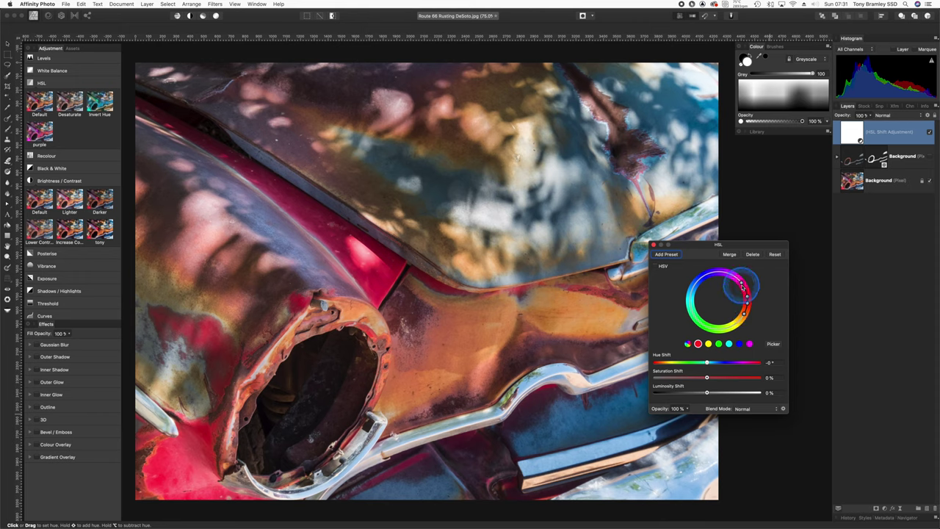
{"action": "left_click", "coordinate": [706, 363]}
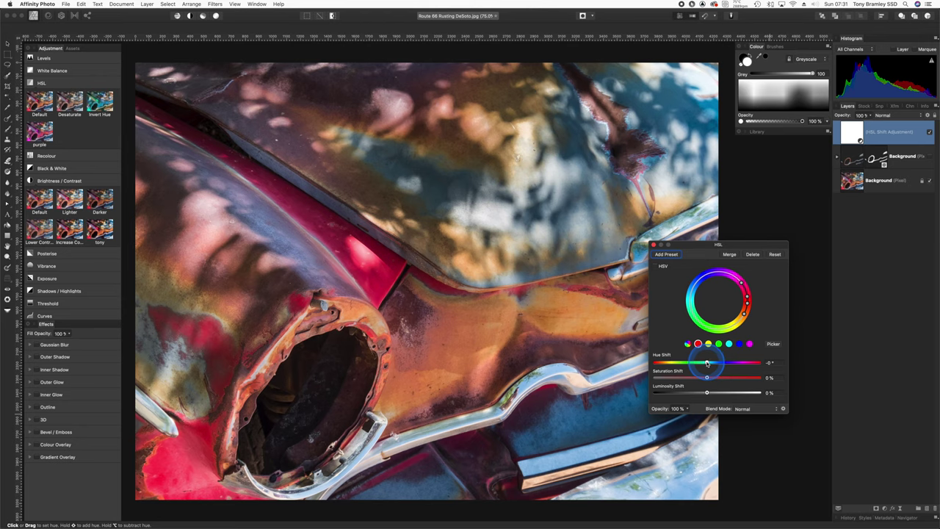
{"action": "left_click_drag", "start_coordinate": [707, 363], "coordinate": [694, 362]}
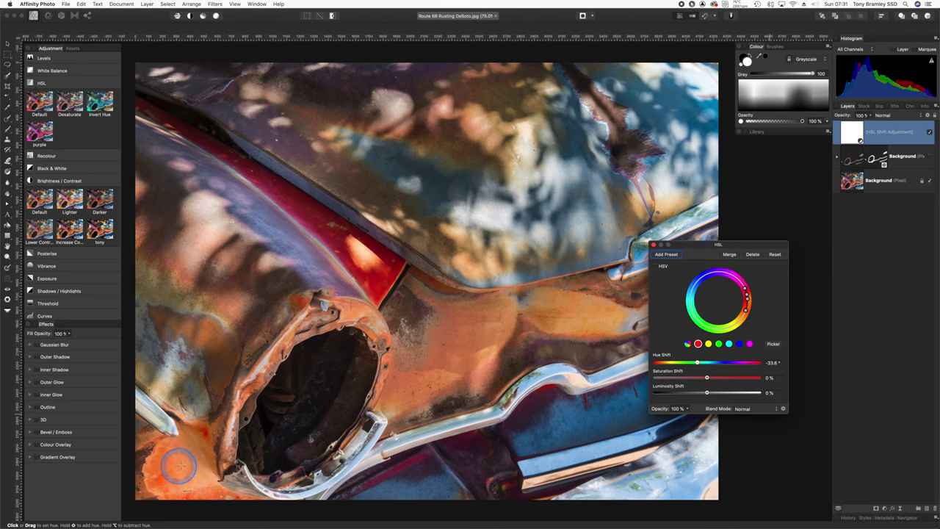
Step: Invert the HSL layer's mask and paint the orange shift back onto the lower-left panel with a ~546 px brush
{"action": "left_click", "coordinate": [855, 134]}
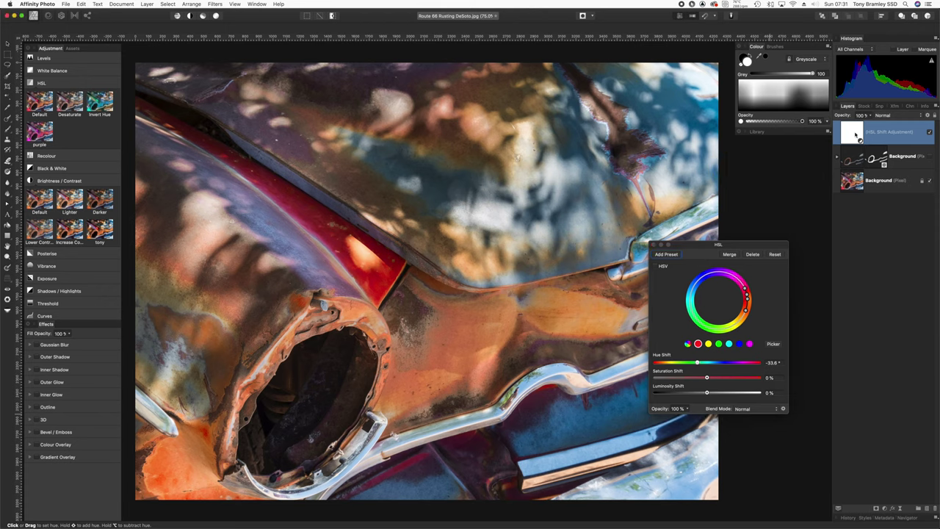
{"action": "key", "text": "super+i"}
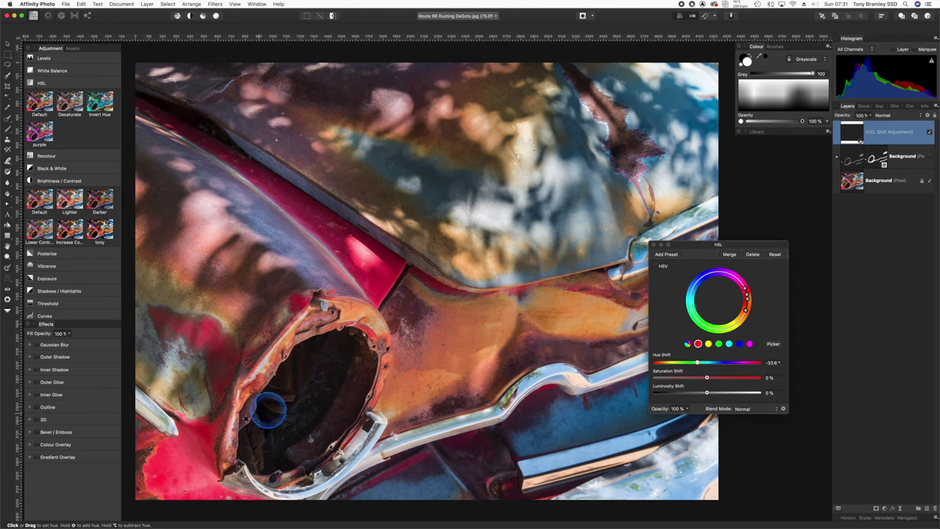
{"action": "key", "text": "b"}
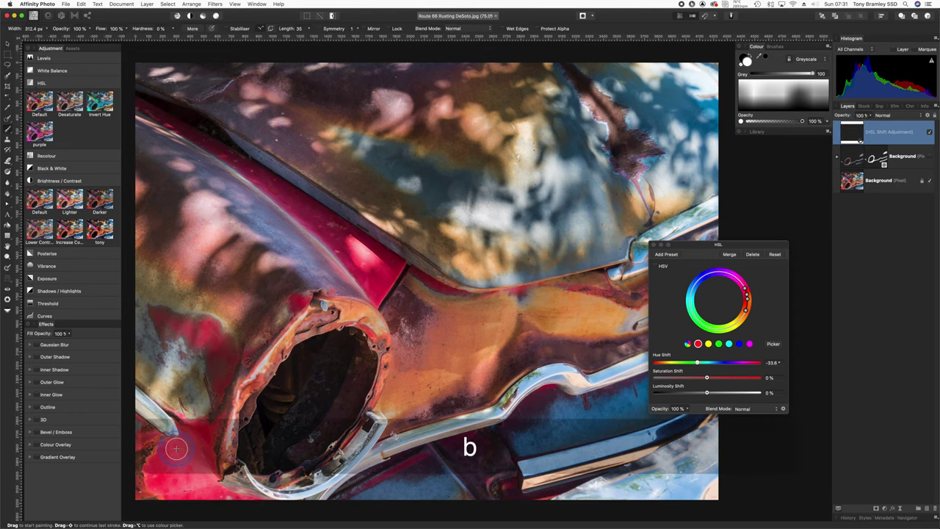
{"action": "key", "text": "bracketright"}
{"action": "key", "text": "bracketright"}
{"action": "key", "text": "bracketright"}
{"action": "key", "text": "bracketright"}
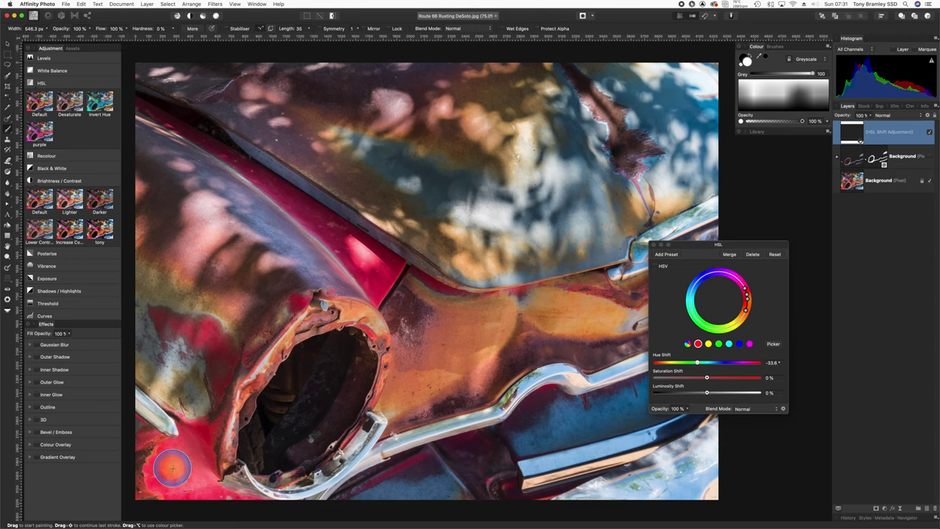
{"action": "mouse_move", "coordinate": [176, 474]}
{"action": "left_mouse_down"}
{"action": "mouse_move", "coordinate": [193, 457]}
{"action": "mouse_move", "coordinate": [217, 493]}
{"action": "mouse_move", "coordinate": [254, 501]}
{"action": "mouse_move", "coordinate": [196, 456]}
{"action": "mouse_move", "coordinate": [196, 443]}
{"action": "mouse_move", "coordinate": [156, 466]}
{"action": "mouse_move", "coordinate": [168, 491]}
{"action": "mouse_move", "coordinate": [194, 426]}
{"action": "left_mouse_up"}
{"action": "mouse_move", "coordinate": [156, 323]}
{"action": "left_mouse_down"}
{"action": "mouse_move", "coordinate": [214, 338]}
{"action": "mouse_move", "coordinate": [218, 360]}
{"action": "left_mouse_up"}
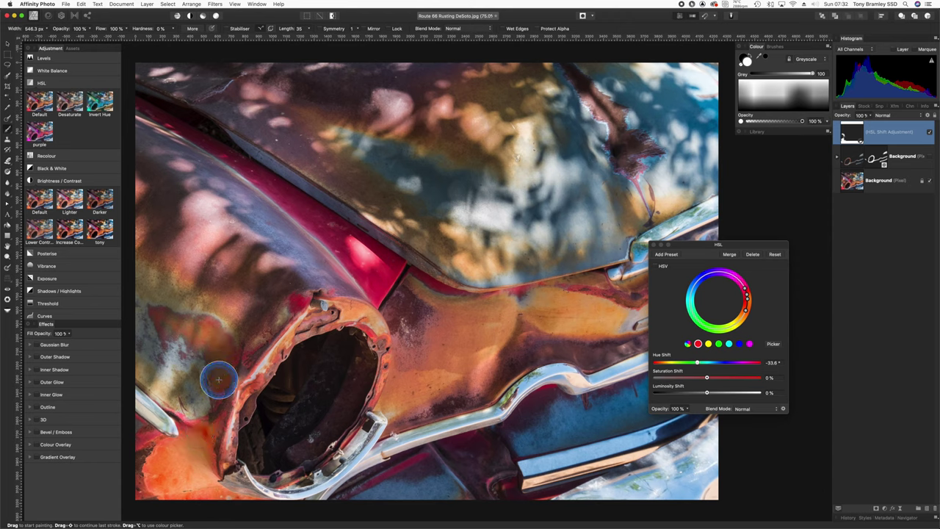
Step: With a ~285 px brush, paint the shift down the car's flank and compare before and after
{"action": "key", "text": "bracketleft"}
{"action": "key", "text": "bracketleft"}
{"action": "key", "text": "bracketleft"}
{"action": "key", "text": "bracketleft"}
{"action": "key", "text": "bracketleft"}
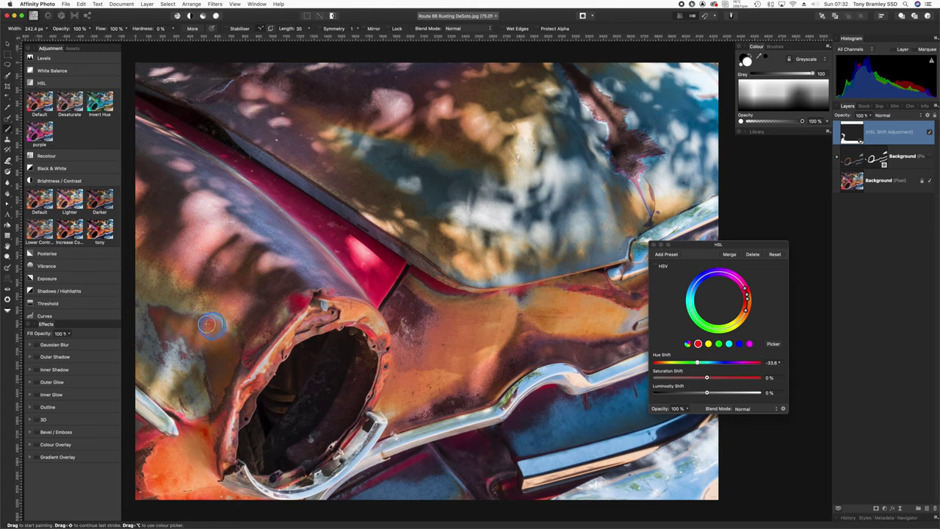
{"action": "left_click_drag", "start_coordinate": [156, 313], "coordinate": [165, 343]}
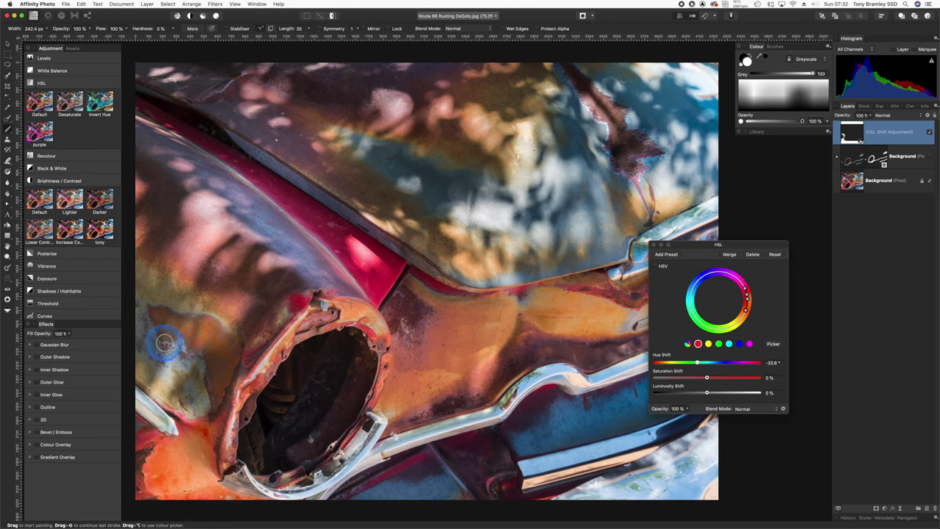
{"action": "mouse_move", "coordinate": [206, 365]}
{"action": "left_mouse_down"}
{"action": "mouse_move", "coordinate": [211, 397]}
{"action": "mouse_move", "coordinate": [125, 459]}
{"action": "mouse_move", "coordinate": [154, 473]}
{"action": "mouse_move", "coordinate": [157, 487]}
{"action": "mouse_move", "coordinate": [154, 478]}
{"action": "mouse_move", "coordinate": [135, 495]}
{"action": "mouse_move", "coordinate": [141, 479]}
{"action": "mouse_move", "coordinate": [153, 499]}
{"action": "mouse_move", "coordinate": [195, 495]}
{"action": "mouse_move", "coordinate": [189, 445]}
{"action": "mouse_move", "coordinate": [201, 433]}
{"action": "mouse_move", "coordinate": [188, 419]}
{"action": "mouse_move", "coordinate": [133, 422]}
{"action": "left_mouse_up"}
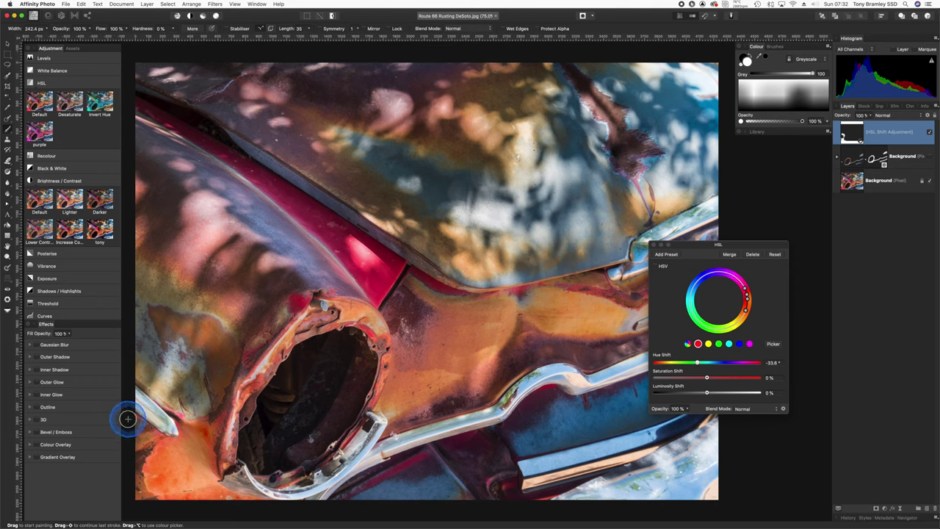
{"action": "left_click", "coordinate": [903, 155]}
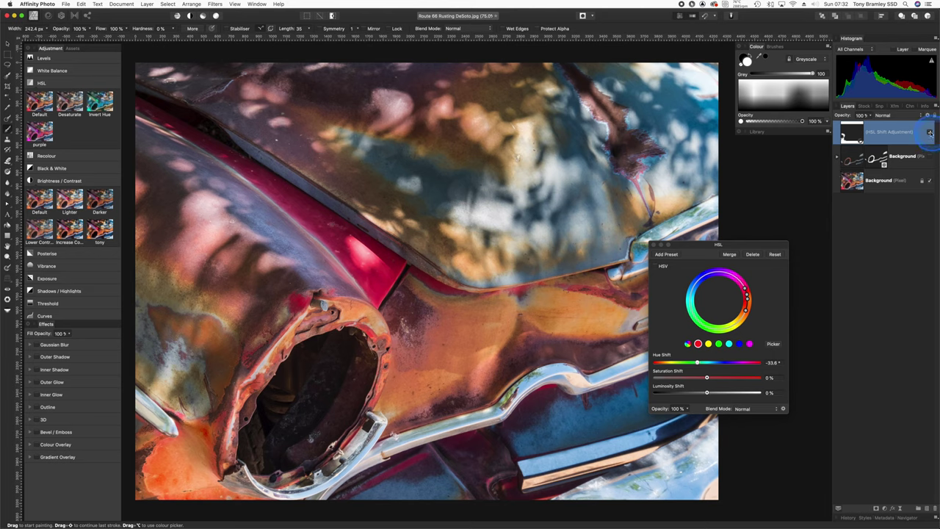
{"action": "left_click", "coordinate": [929, 132]}
{"action": "left_click", "coordinate": [929, 132]}
{"action": "key", "text": "Escape"}
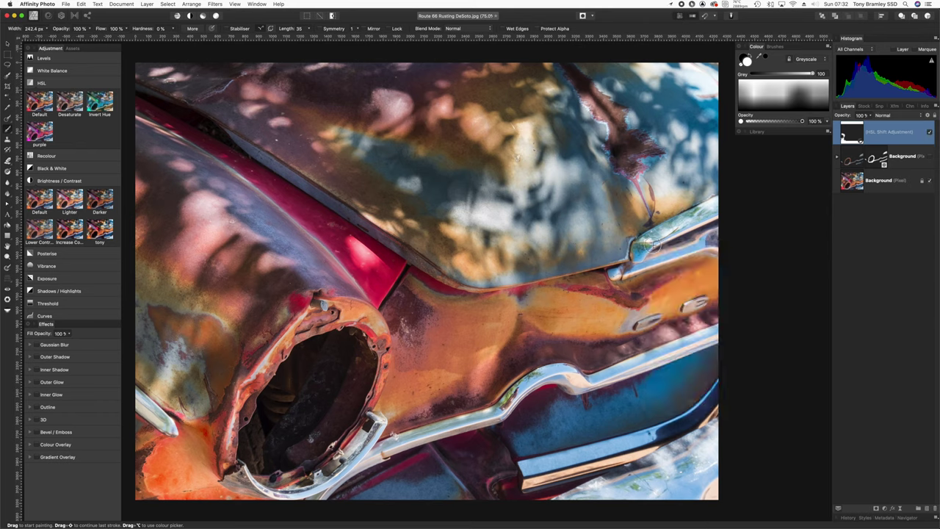
Step: Add a Brightness/Contrast adjustment, raise contrast to 59%, and invert its mask with Cmd+I
{"action": "mouse_move", "coordinate": [536, 222]}
{"action": "left_mouse_down"}
{"action": "mouse_move", "coordinate": [419, 188]}
{"action": "mouse_move", "coordinate": [311, 188]}
{"action": "left_mouse_up"}
{"action": "left_click", "coordinate": [39, 198]}
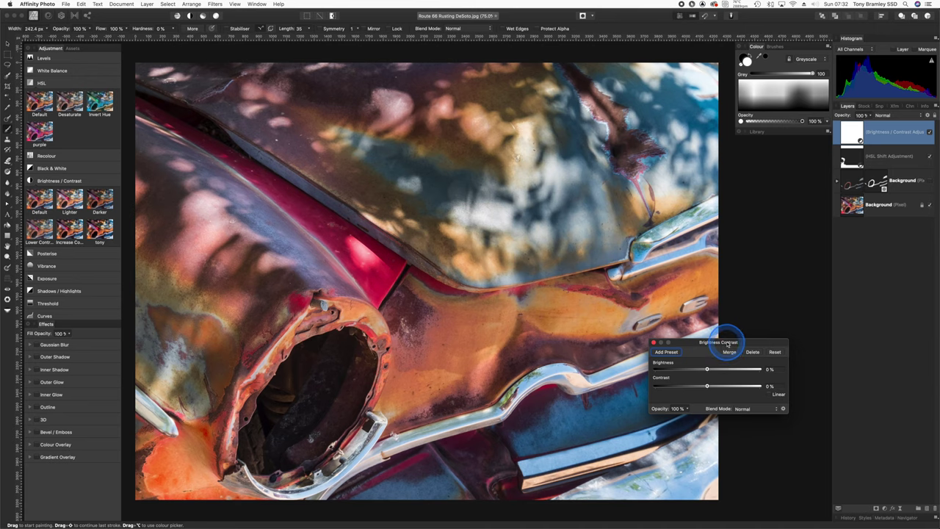
{"action": "left_click_drag", "start_coordinate": [726, 344], "coordinate": [757, 224]}
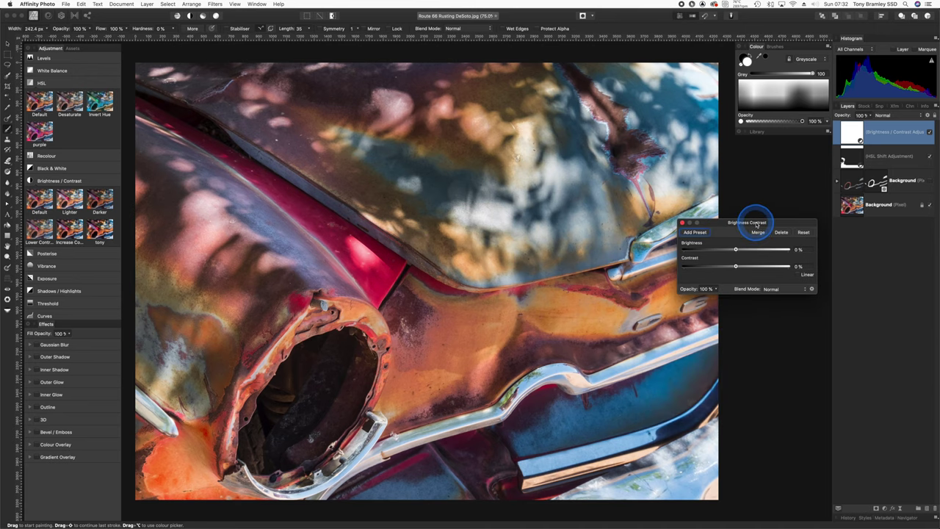
{"action": "left_click_drag", "start_coordinate": [736, 265], "coordinate": [761, 266]}
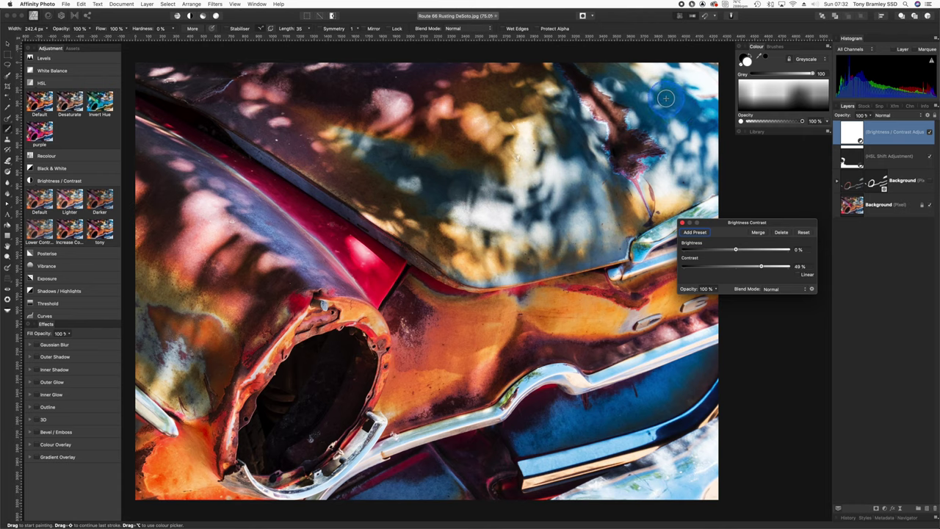
{"action": "left_click_drag", "start_coordinate": [721, 226], "coordinate": [724, 226]}
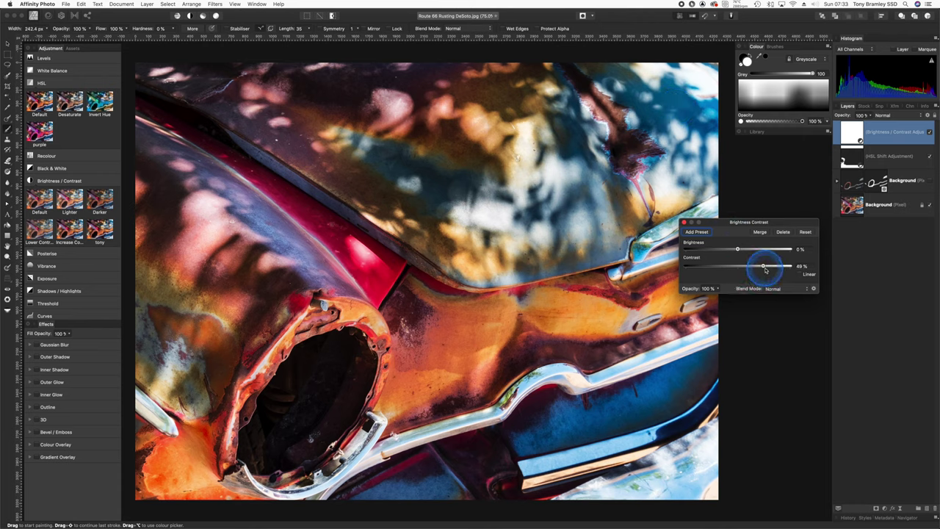
{"action": "left_click_drag", "start_coordinate": [764, 267], "coordinate": [771, 267]}
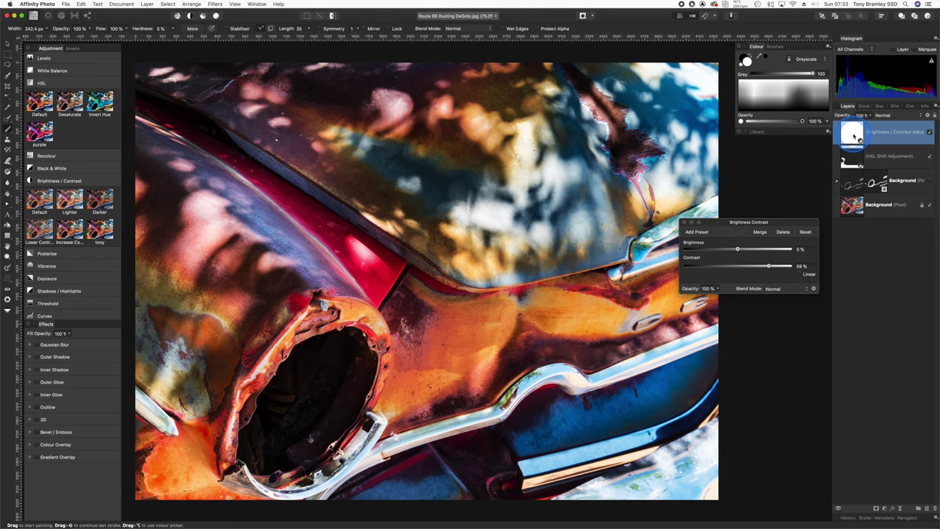
{"action": "key", "text": "super+i"}
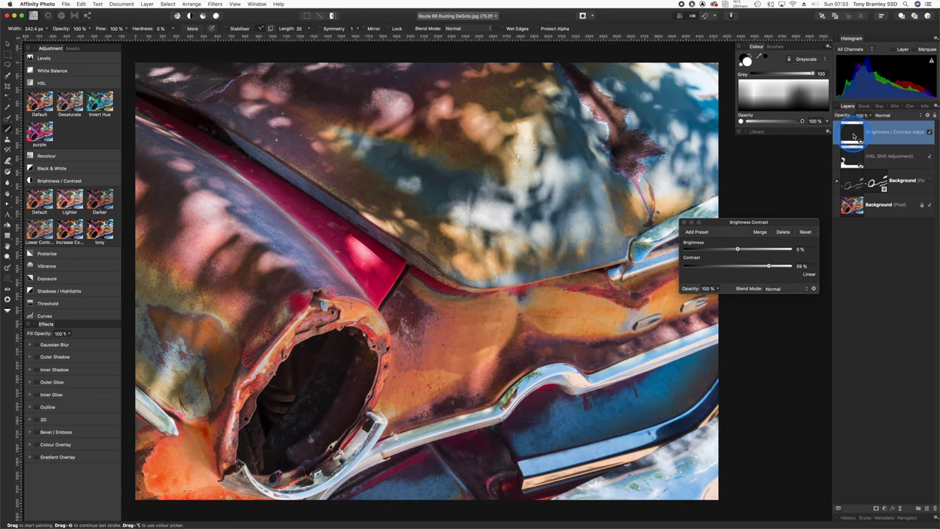
Step: Paint white over the car's hood on the Brightness/Contrast mask with a large brush, then switch to black and a smaller brush
{"action": "key", "text": "b"}
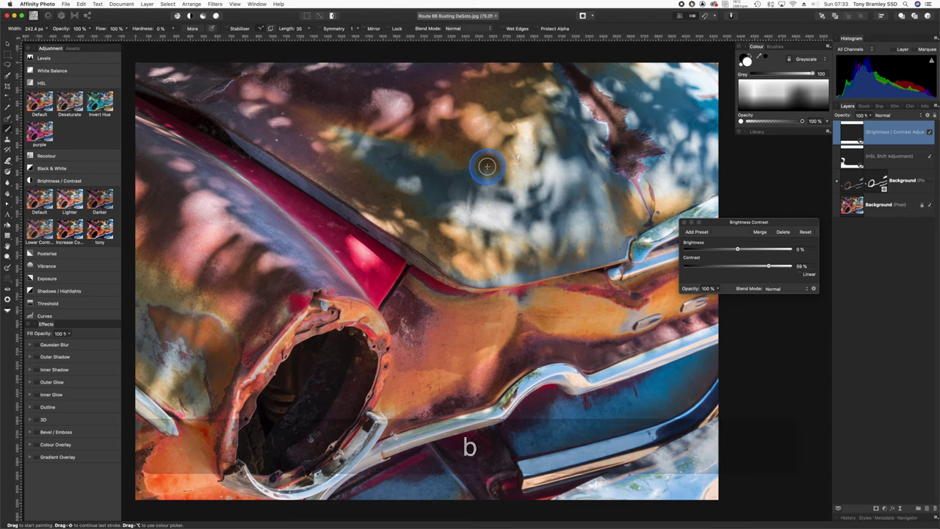
{"action": "key", "text": "bracketright"}
{"action": "key", "text": "bracketright"}
{"action": "key", "text": "bracketright"}
{"action": "key", "text": "bracketright"}
{"action": "key", "text": "bracketright"}
{"action": "key", "text": "bracketright"}
{"action": "key", "text": "bracketright"}
{"action": "key", "text": "bracketright"}
{"action": "key", "text": "bracketright"}
{"action": "key", "text": "bracketright"}
{"action": "key", "text": "bracketright"}
{"action": "key", "text": "bracketright"}
{"action": "key", "text": "bracketright"}
{"action": "key", "text": "bracketright"}
{"action": "key", "text": "bracketright"}
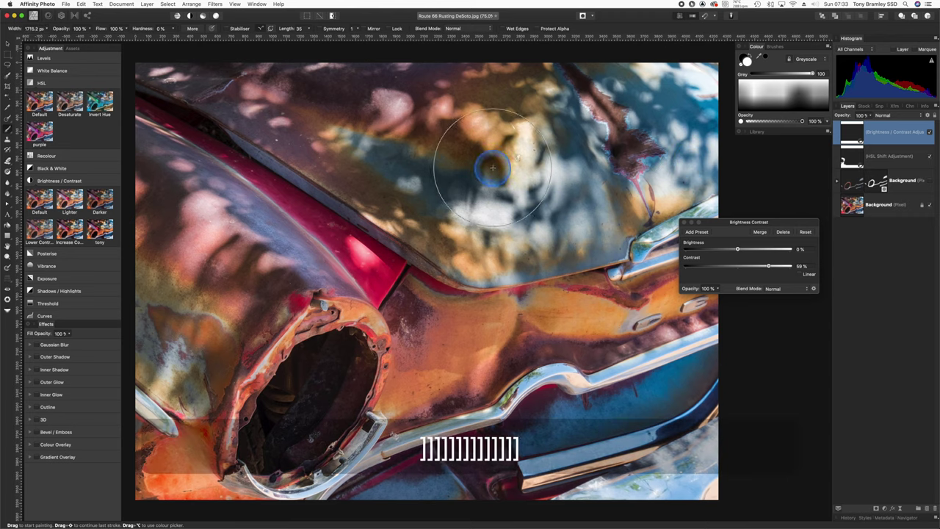
{"action": "key", "text": "bracketleft"}
{"action": "key", "text": "bracketleft"}
{"action": "key", "text": "bracketleft"}
{"action": "key", "text": "bracketleft"}
{"action": "key", "text": "bracketleft"}
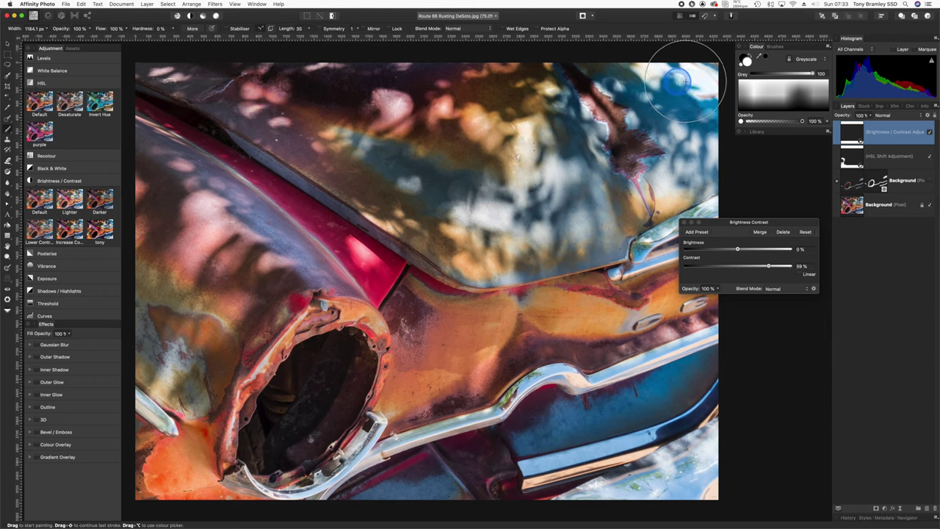
{"action": "mouse_move", "coordinate": [670, 176]}
{"action": "left_mouse_down"}
{"action": "mouse_move", "coordinate": [565, 224]}
{"action": "mouse_move", "coordinate": [487, 218]}
{"action": "mouse_move", "coordinate": [321, 157]}
{"action": "mouse_move", "coordinate": [185, 69]}
{"action": "left_mouse_up"}
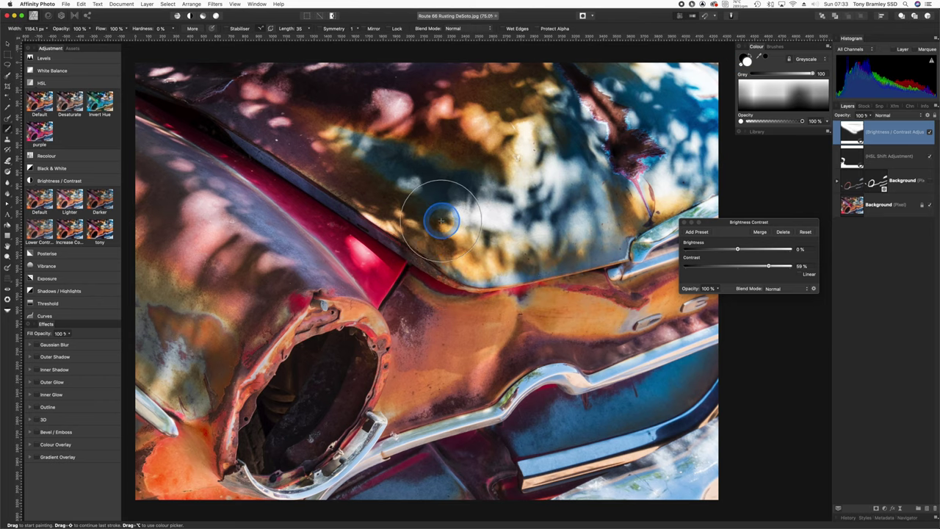
{"action": "key", "text": "x"}
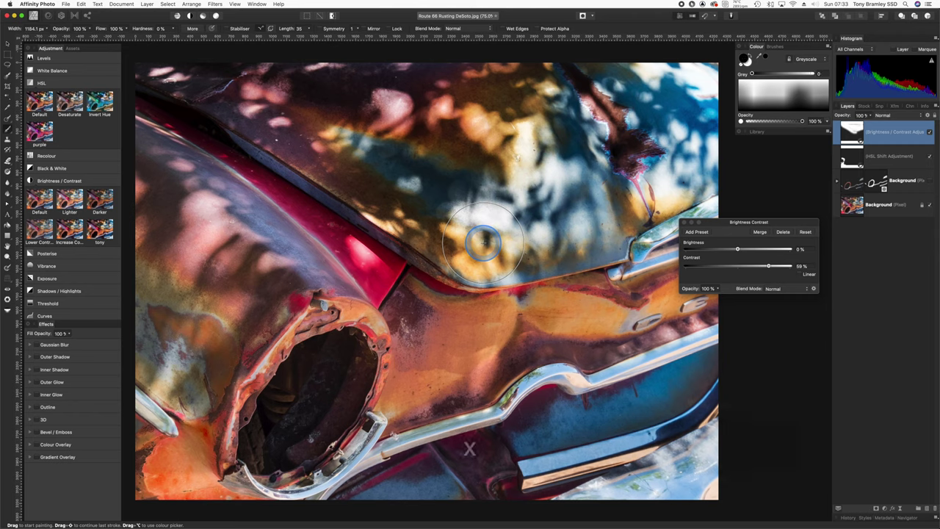
{"action": "key", "text": "bracketleft"}
{"action": "key", "text": "bracketleft"}
{"action": "key", "text": "bracketleft"}
{"action": "key", "text": "bracketleft"}
{"action": "key", "text": "bracketleft"}
{"action": "key", "text": "bracketleft"}
{"action": "key", "text": "bracketleft"}
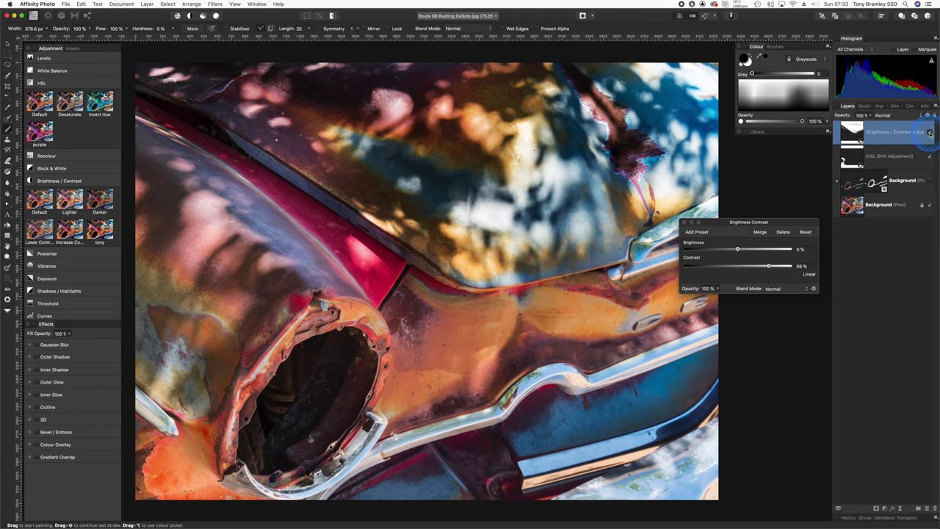
Step: Toggle the Brightness/Contrast layer on and off repeatedly to compare the hood with and without it
{"action": "left_click", "coordinate": [928, 133]}
{"action": "left_click", "coordinate": [929, 133]}
{"action": "left_click", "coordinate": [928, 133]}
{"action": "left_click", "coordinate": [929, 133]}
{"action": "left_click", "coordinate": [929, 132]}
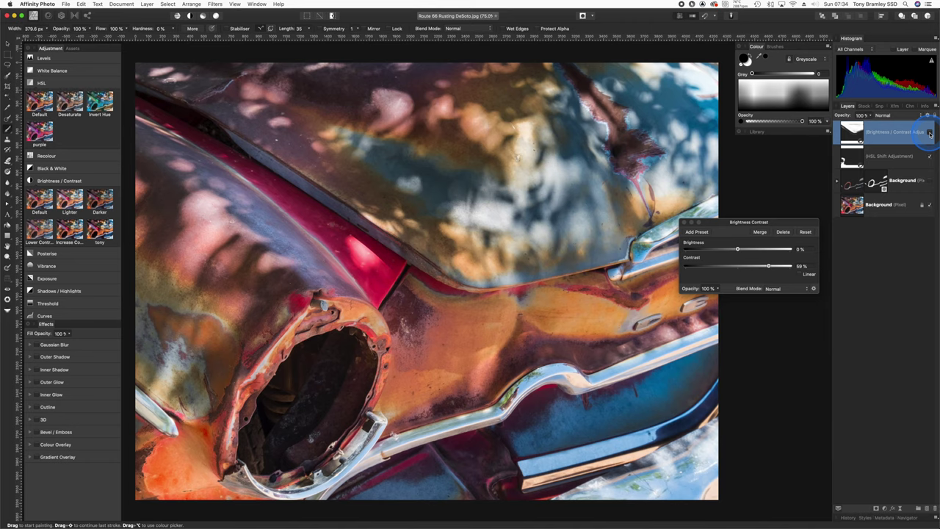
{"action": "left_click", "coordinate": [930, 133]}
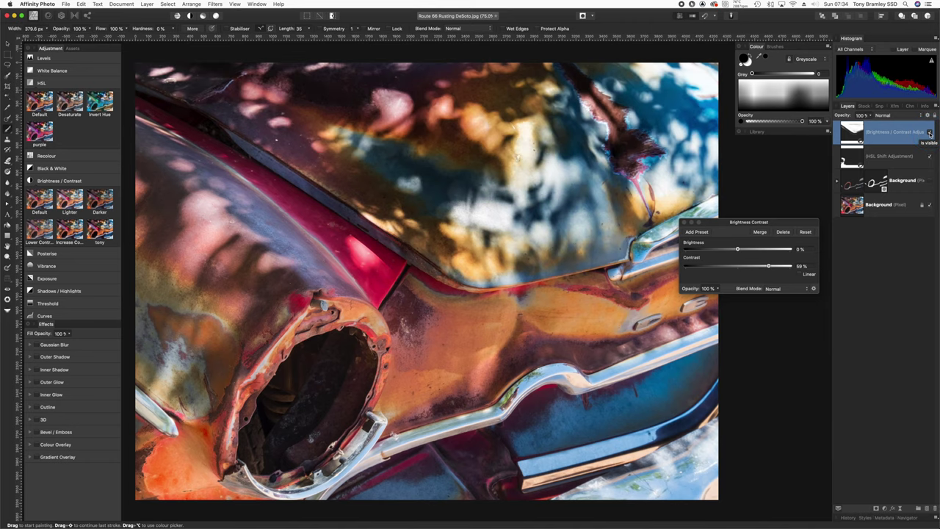
Step: Zoom in to compare the Brightness/Contrast effect in detail, zoom out, close its settings, and toggle HSL Shift
{"action": "key", "text": "super+equal"}
{"action": "key", "text": "super+equal"}
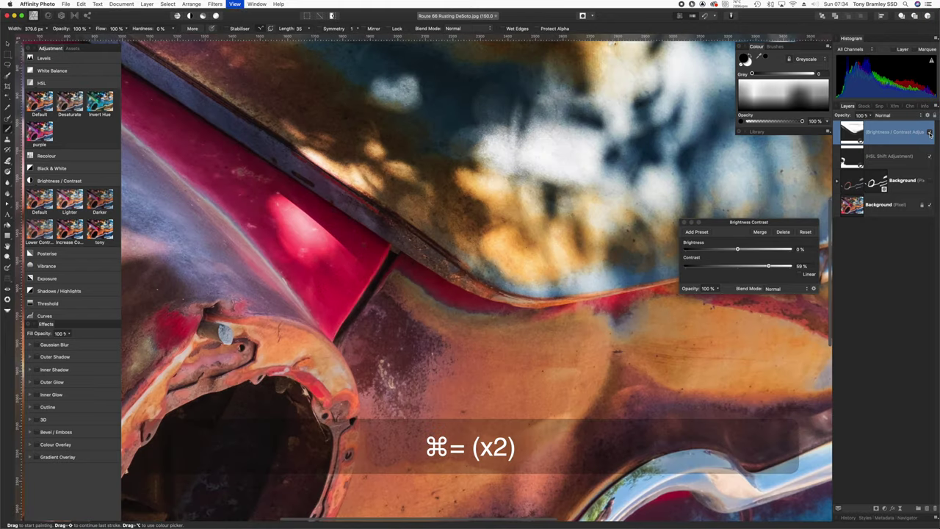
{"action": "left_click", "coordinate": [929, 132]}
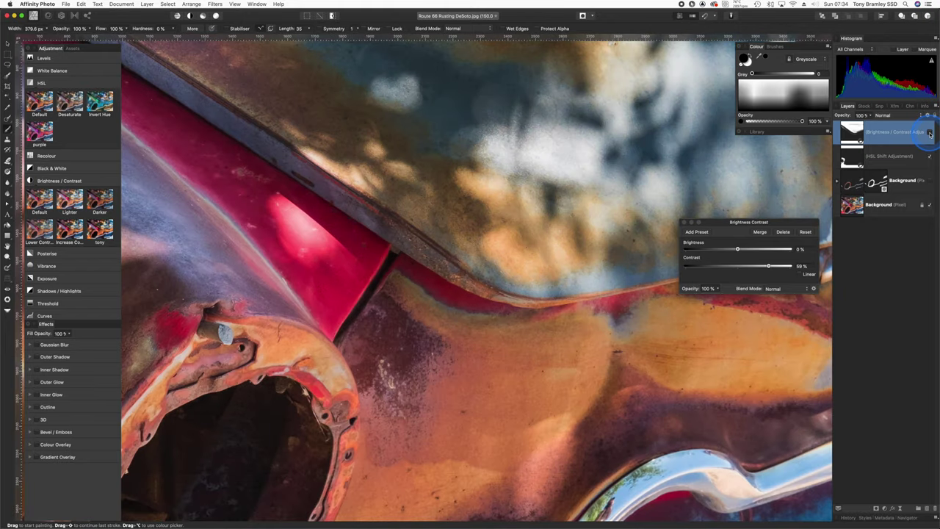
{"action": "left_click", "coordinate": [929, 133]}
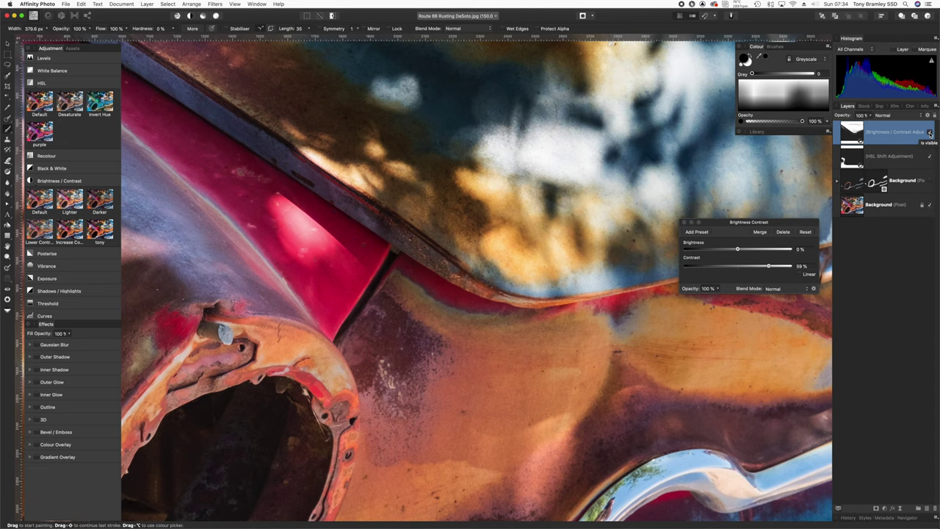
{"action": "key", "text": "super+minus"}
{"action": "key", "text": "super+minus"}
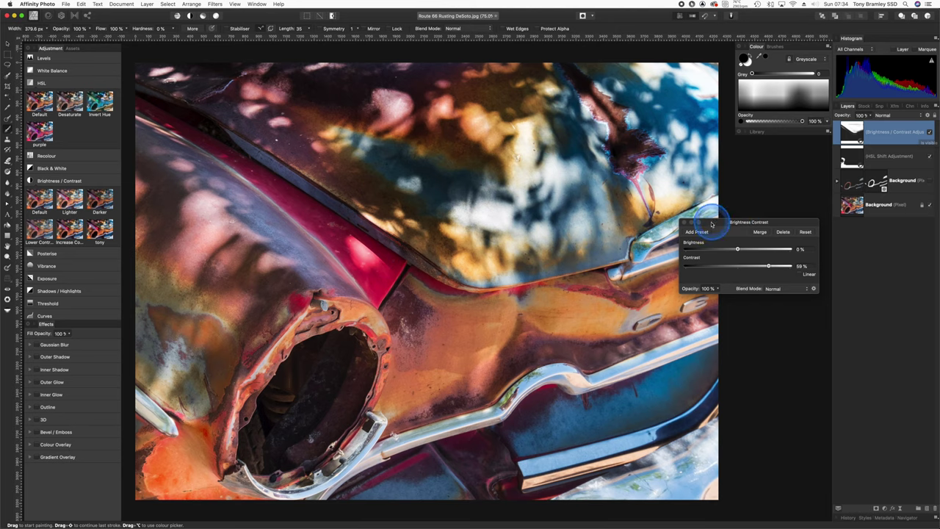
{"action": "left_click", "coordinate": [684, 223]}
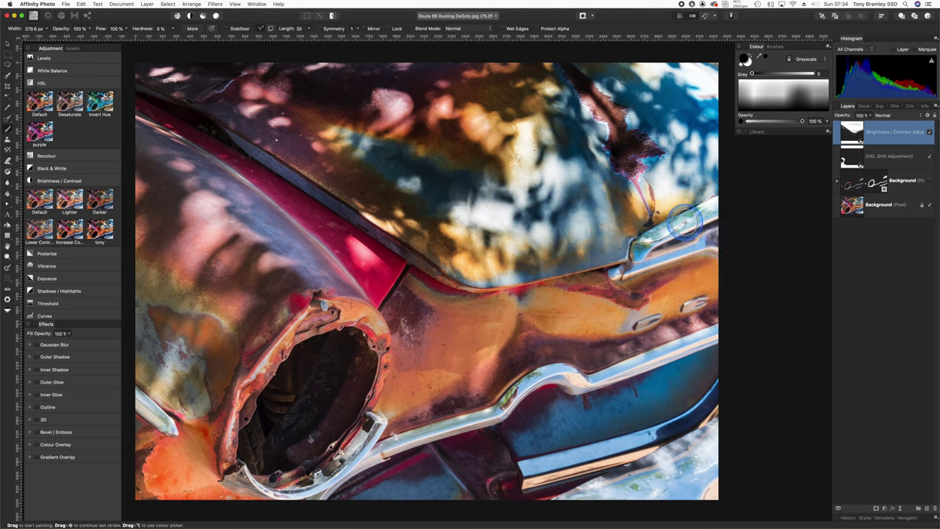
{"action": "left_click", "coordinate": [928, 156]}
Step: Add a Curves adjustment and shape an S-curve, raising an upper point and lowering a lower point
{"action": "left_click", "coordinate": [928, 133]}
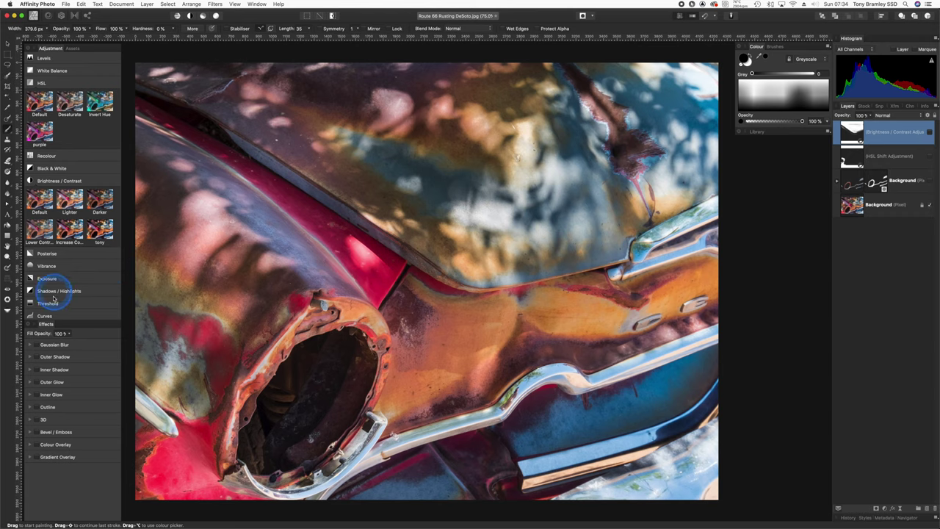
{"action": "left_click", "coordinate": [52, 315]}
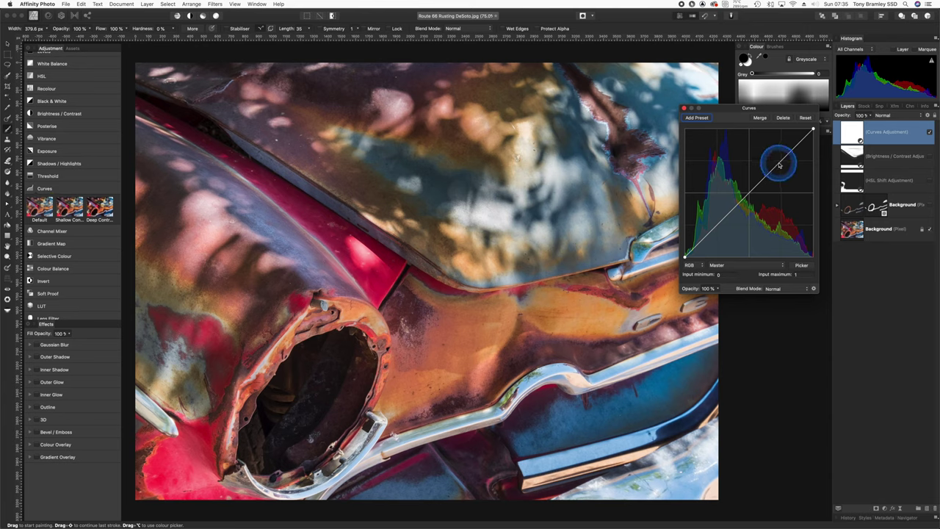
{"action": "left_click_drag", "start_coordinate": [779, 162], "coordinate": [775, 160]}
{"action": "left_click_drag", "start_coordinate": [726, 211], "coordinate": [732, 213]}
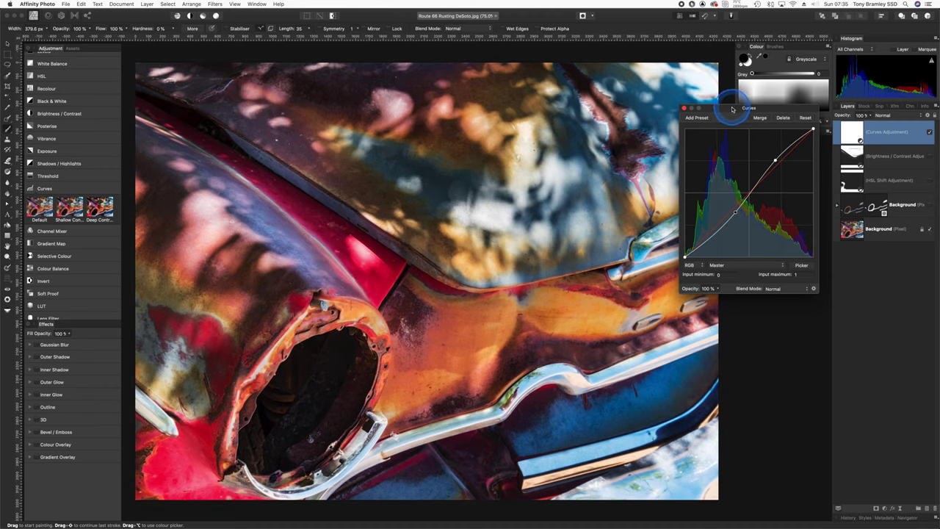
{"action": "left_click_drag", "start_coordinate": [731, 109], "coordinate": [736, 224]}
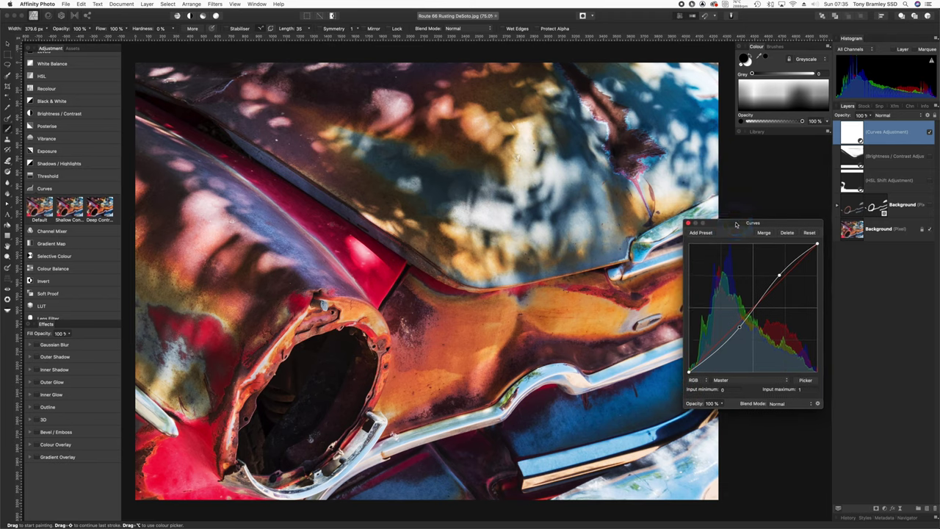
Step: Invert the Curves mask and paint white over the orange side panel with an enlarged brush
{"action": "left_click", "coordinate": [853, 133]}
{"action": "key", "text": "super+i"}
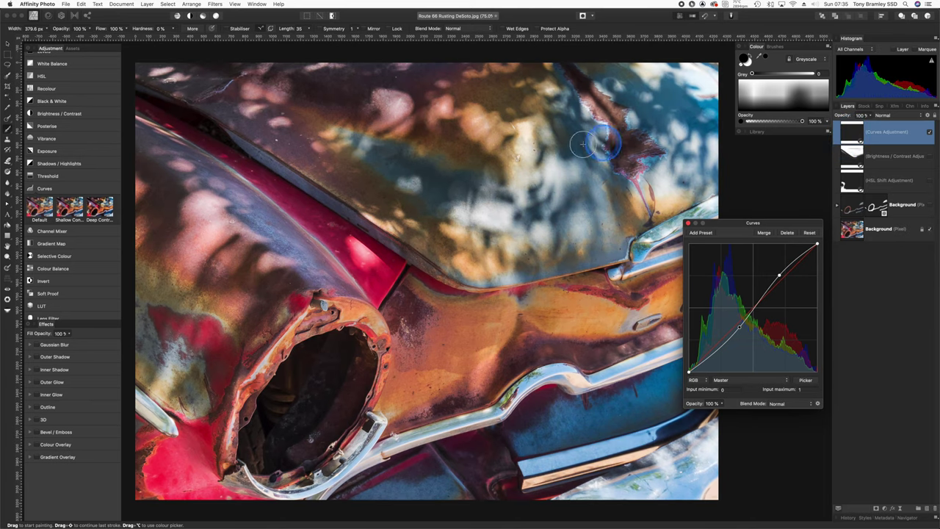
{"action": "left_click", "coordinate": [552, 154]}
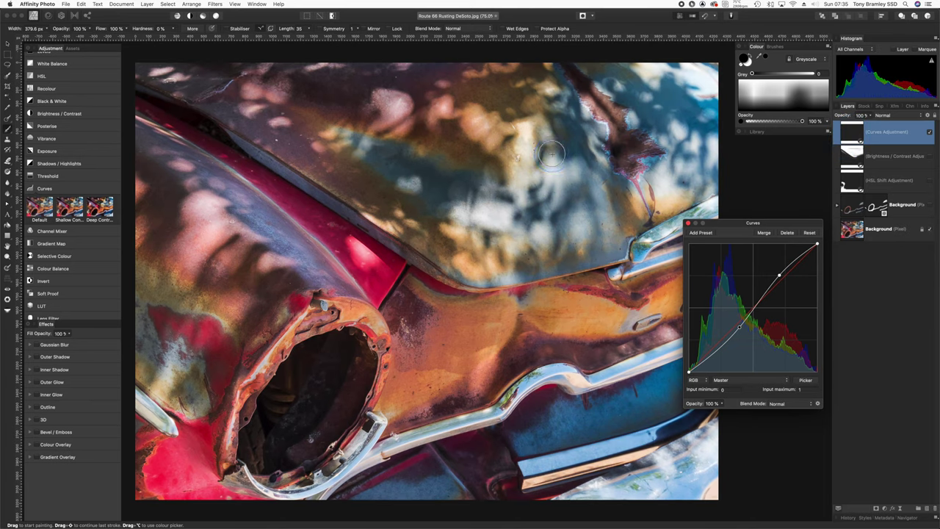
{"action": "key", "text": "b"}
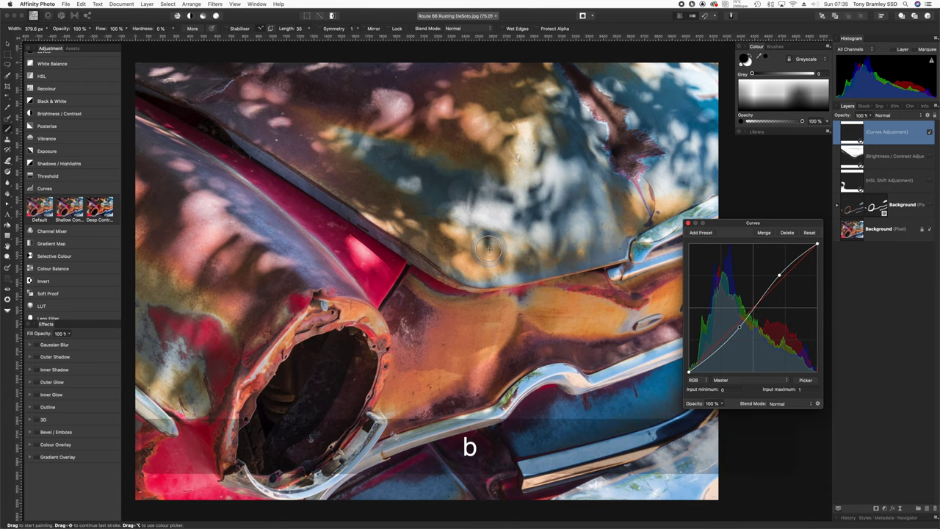
{"action": "key", "text": "bracketright"}
{"action": "key", "text": "bracketright"}
{"action": "key", "text": "bracketright"}
{"action": "key", "text": "bracketright"}
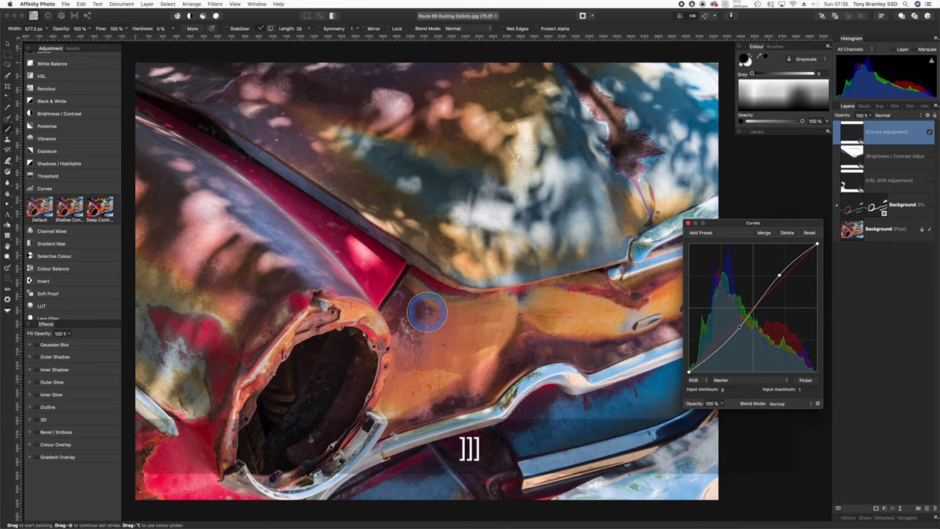
{"action": "key", "text": "bracketright"}
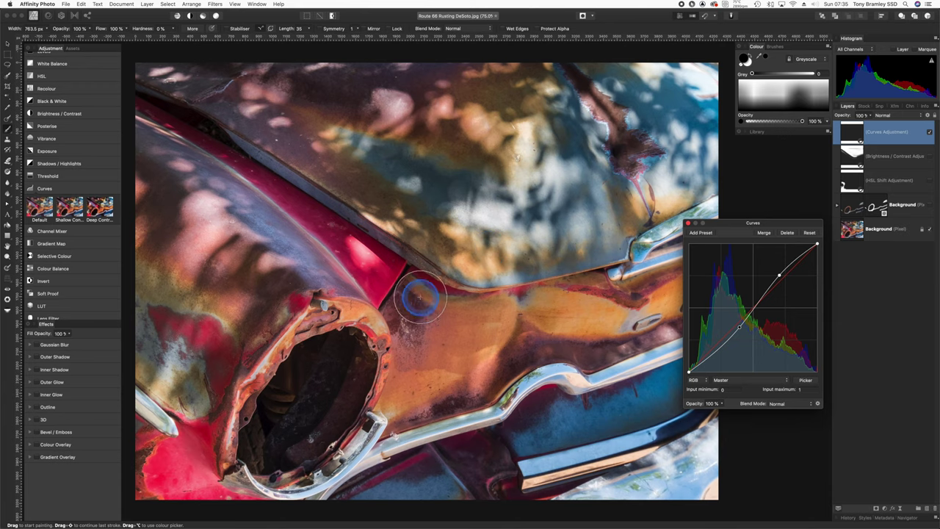
{"action": "key", "text": "x"}
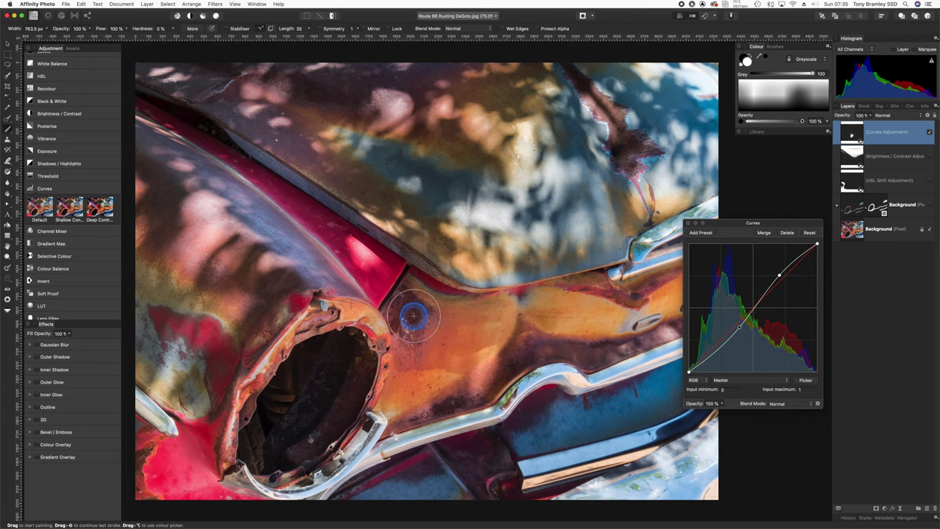
{"action": "left_click", "coordinate": [651, 334]}
{"action": "mouse_move", "coordinate": [651, 334]}
{"action": "left_mouse_down"}
{"action": "mouse_move", "coordinate": [621, 320]}
{"action": "mouse_move", "coordinate": [463, 372]}
{"action": "mouse_move", "coordinate": [473, 336]}
{"action": "mouse_move", "coordinate": [647, 313]}
{"action": "mouse_move", "coordinate": [659, 295]}
{"action": "mouse_move", "coordinate": [550, 316]}
{"action": "mouse_move", "coordinate": [426, 309]}
{"action": "mouse_move", "coordinate": [423, 403]}
{"action": "mouse_move", "coordinate": [494, 360]}
{"action": "mouse_move", "coordinate": [581, 339]}
{"action": "mouse_move", "coordinate": [638, 298]}
{"action": "left_mouse_up"}
Step: Toggle the Curves layer to compare the orange panel, then close the Curves settings
{"action": "left_click", "coordinate": [909, 146]}
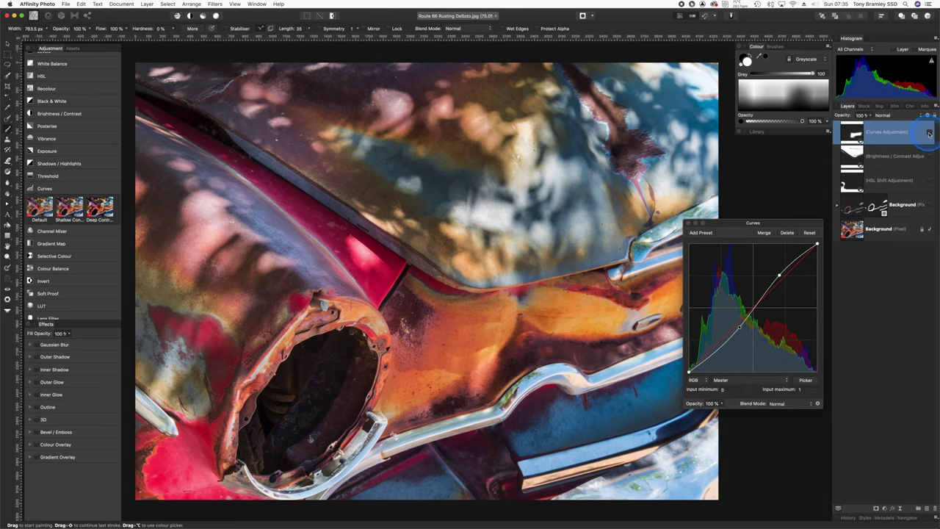
{"action": "left_click", "coordinate": [929, 133]}
{"action": "left_click", "coordinate": [929, 133]}
{"action": "left_click", "coordinate": [929, 133]}
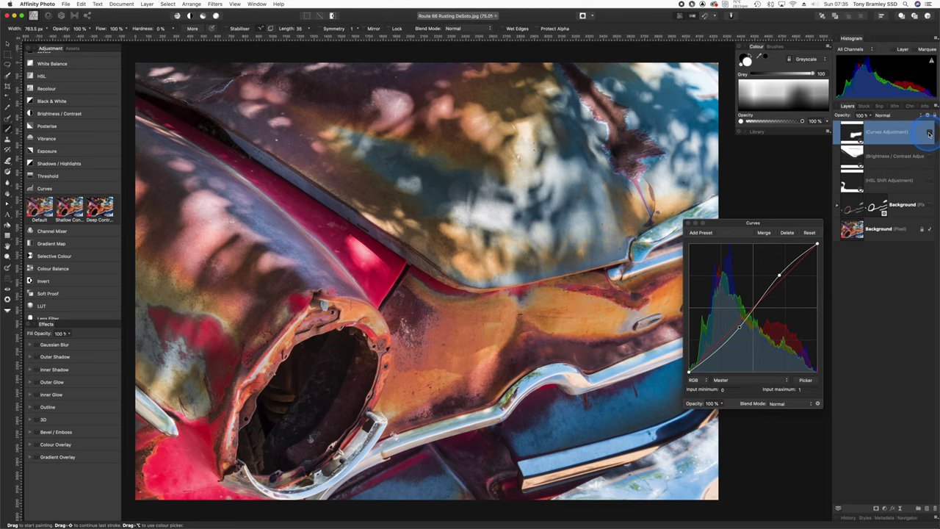
{"action": "left_click", "coordinate": [929, 133]}
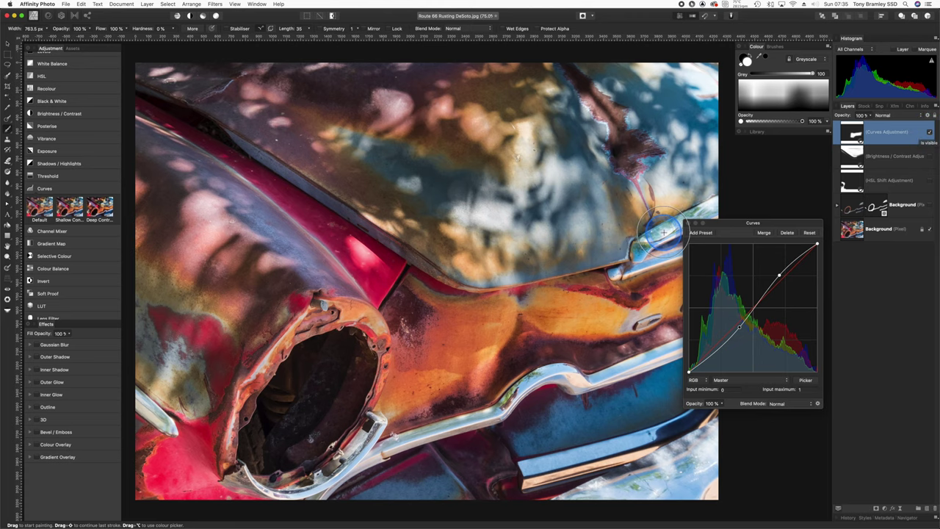
{"action": "left_click", "coordinate": [687, 223]}
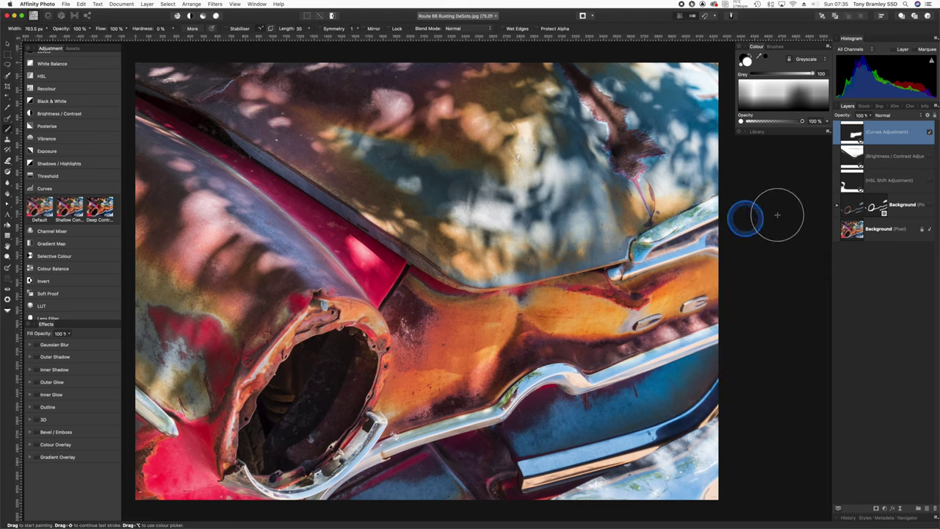